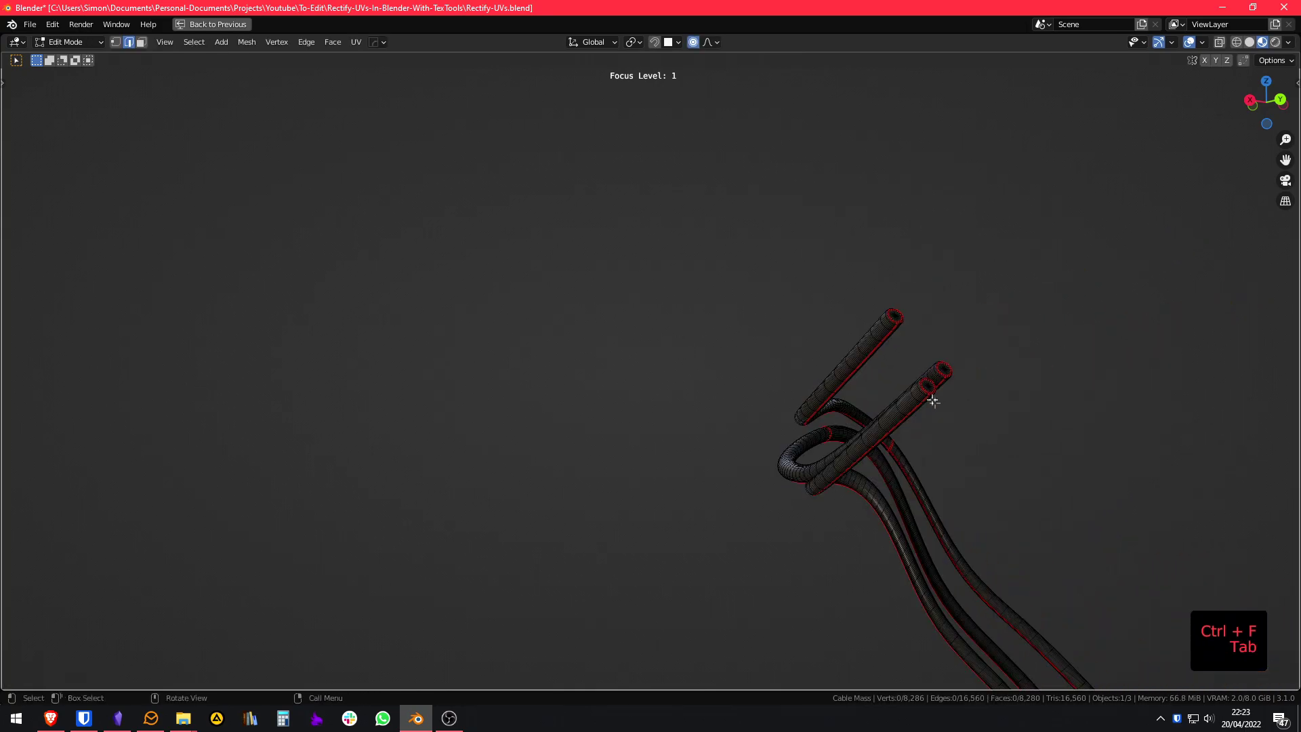
pyautogui.scroll(3, 983, 414)
# Step: Leave Edit Mode and MACHIN3 focus so the whole cable scene is visible again
pyautogui.moveTo(1093, 393); pyautogui.dragTo(579, 357, button='middle')
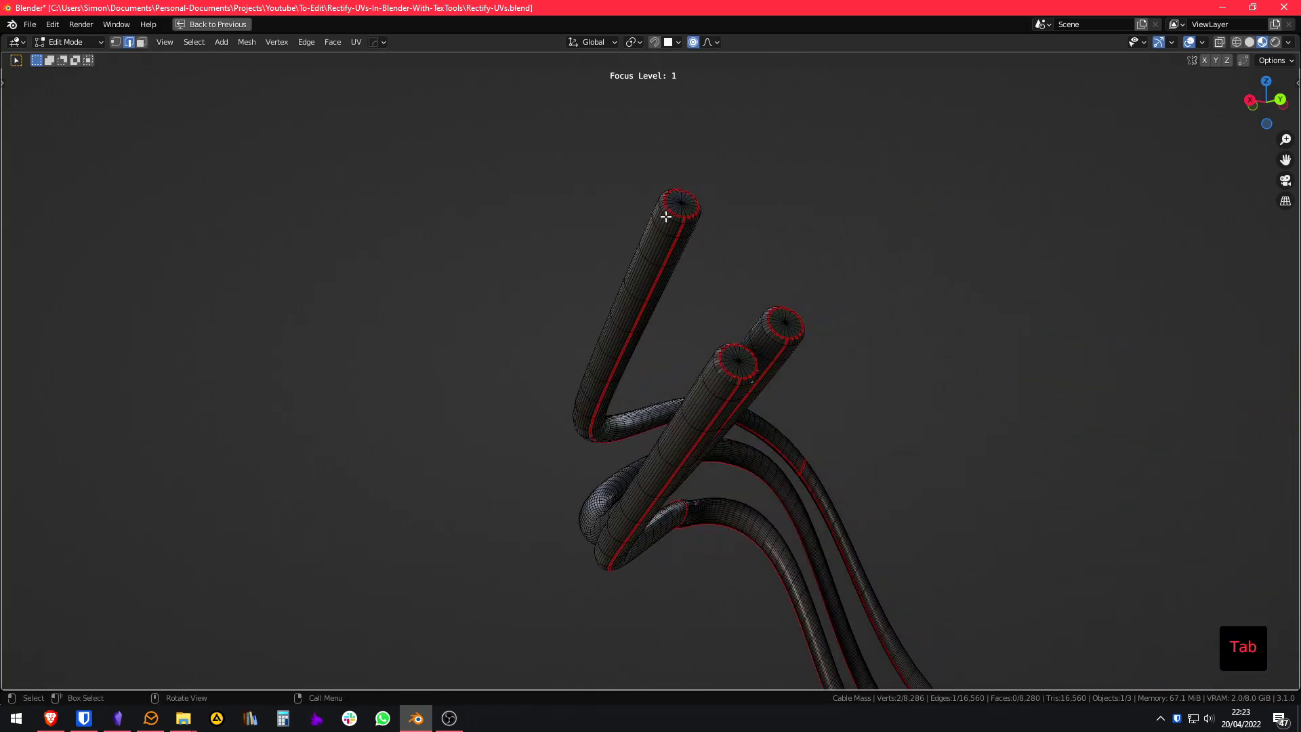
pyautogui.moveTo(739, 338); pyautogui.dragTo(808, 431, button='middle')
pyautogui.press('Tab')
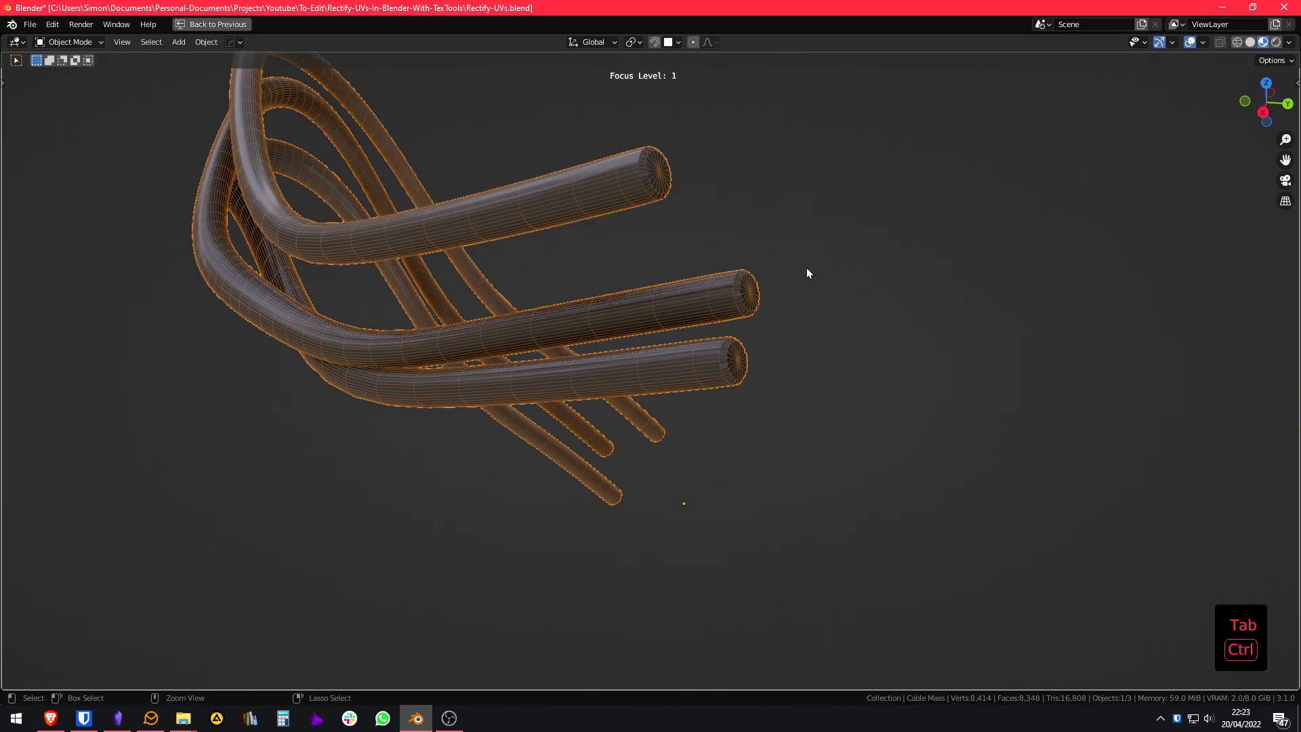
pyautogui.hotkey('ctrl', 'f')
pyautogui.moveTo(802, 317)
pyautogui.keyDown('shift'); pyautogui.mouseDown(button='middle')
pyautogui.moveTo(690, 296)
pyautogui.moveTo(761, 278)
pyautogui.mouseUp(button='middle'); pyautogui.keyUp('shift')
# Step: Select all of the Cable Mass mesh in Edit Mode and inspect its wavy UV islands
pyautogui.hotkey('ctrl', 'space')
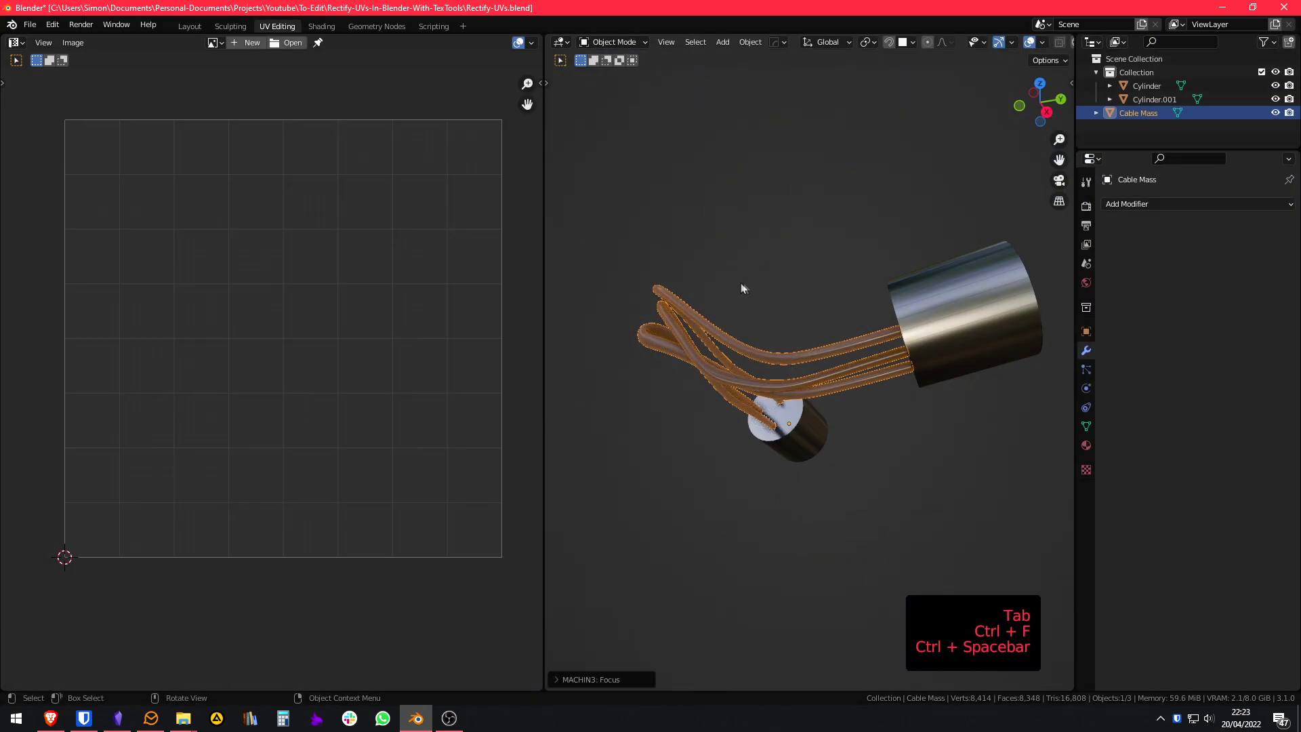
pyautogui.press('Tab')
pyautogui.press('a')
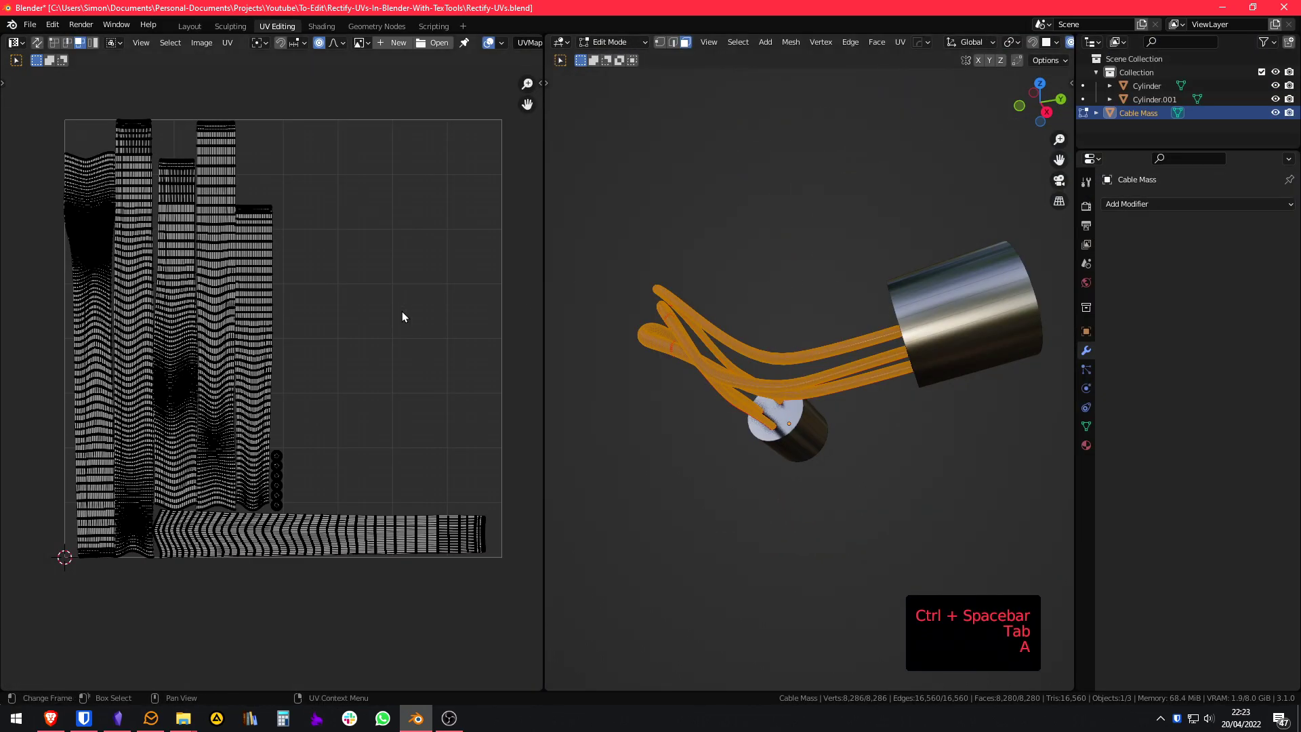
pyautogui.scroll(4, 271, 313)
pyautogui.scroll(2, 230, 261)
pyautogui.scroll(2, 441, 509)
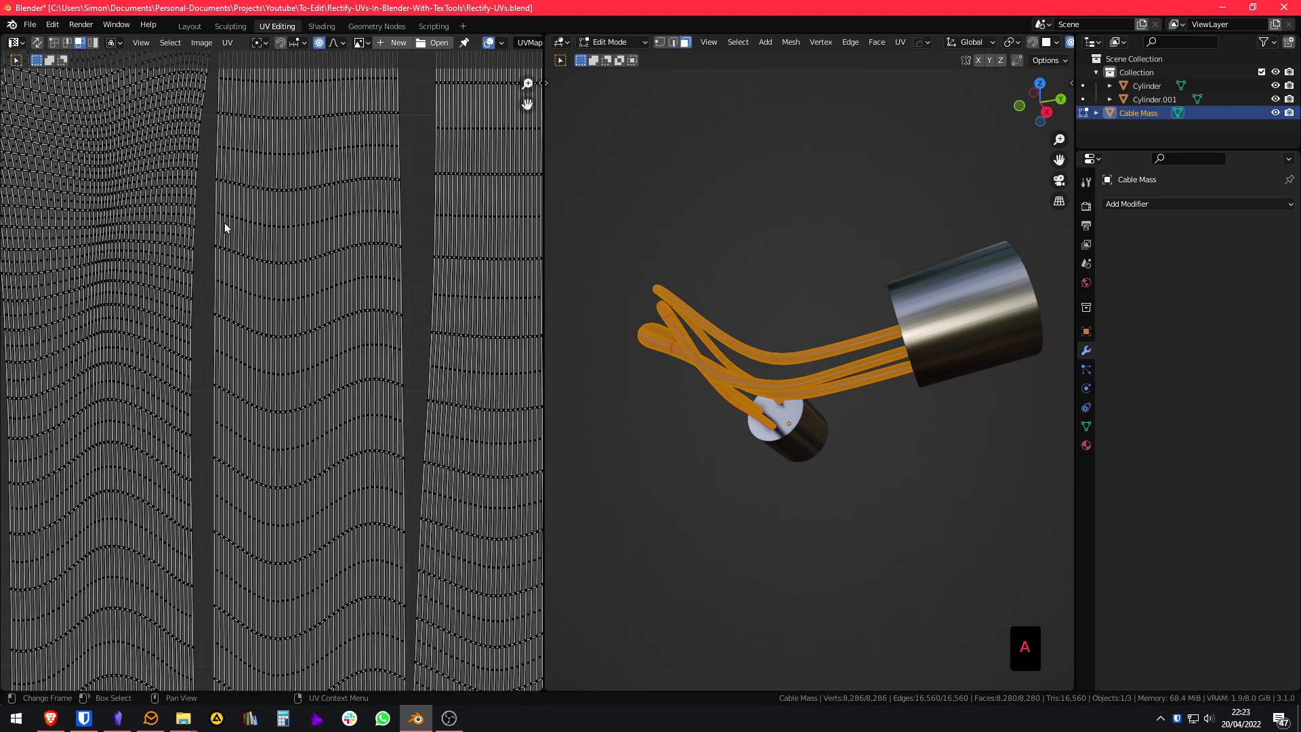
pyautogui.moveTo(227, 224); pyautogui.dragTo(359, 461, button='middle')
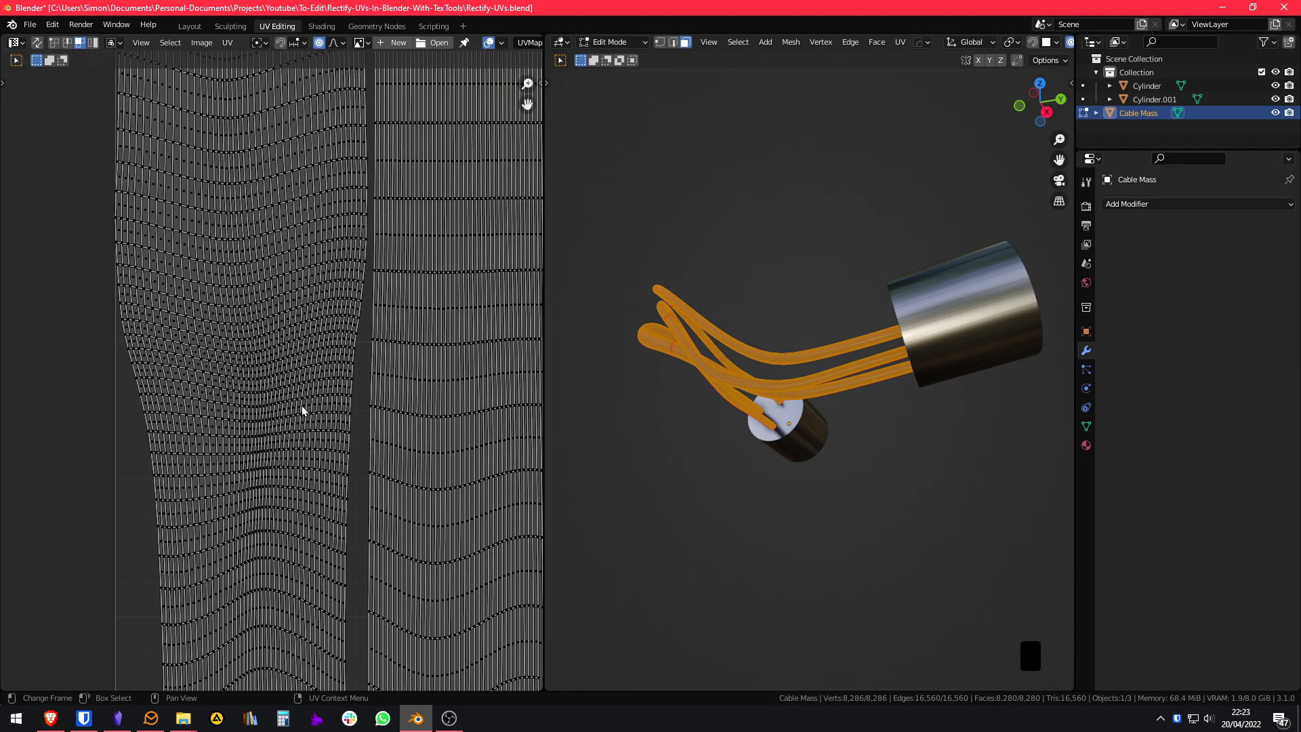
pyautogui.moveTo(295, 405); pyautogui.dragTo(257, 414, button='middle')
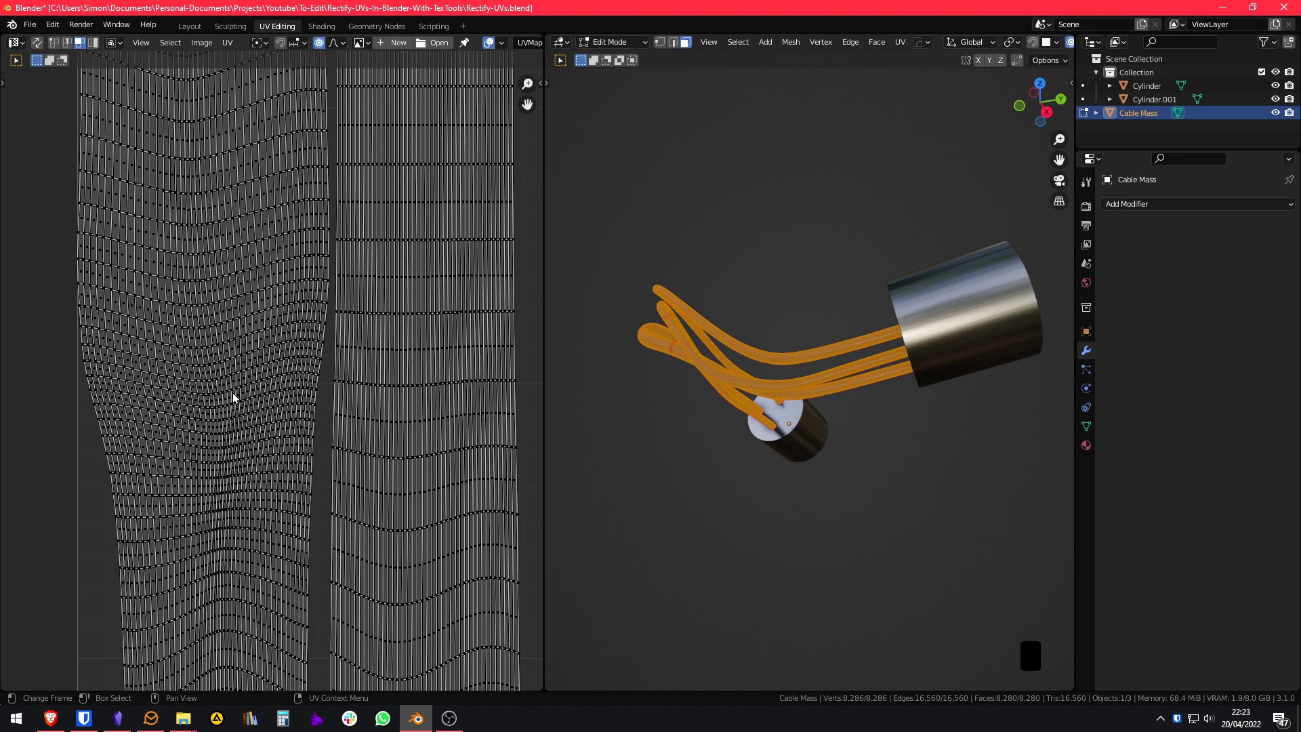
pyautogui.scroll(-5, 232, 392)
pyautogui.scroll(4, 266, 264)
pyautogui.scroll(1, 233, 261)
pyautogui.moveTo(233, 261); pyautogui.dragTo(392, 376, button='middle')
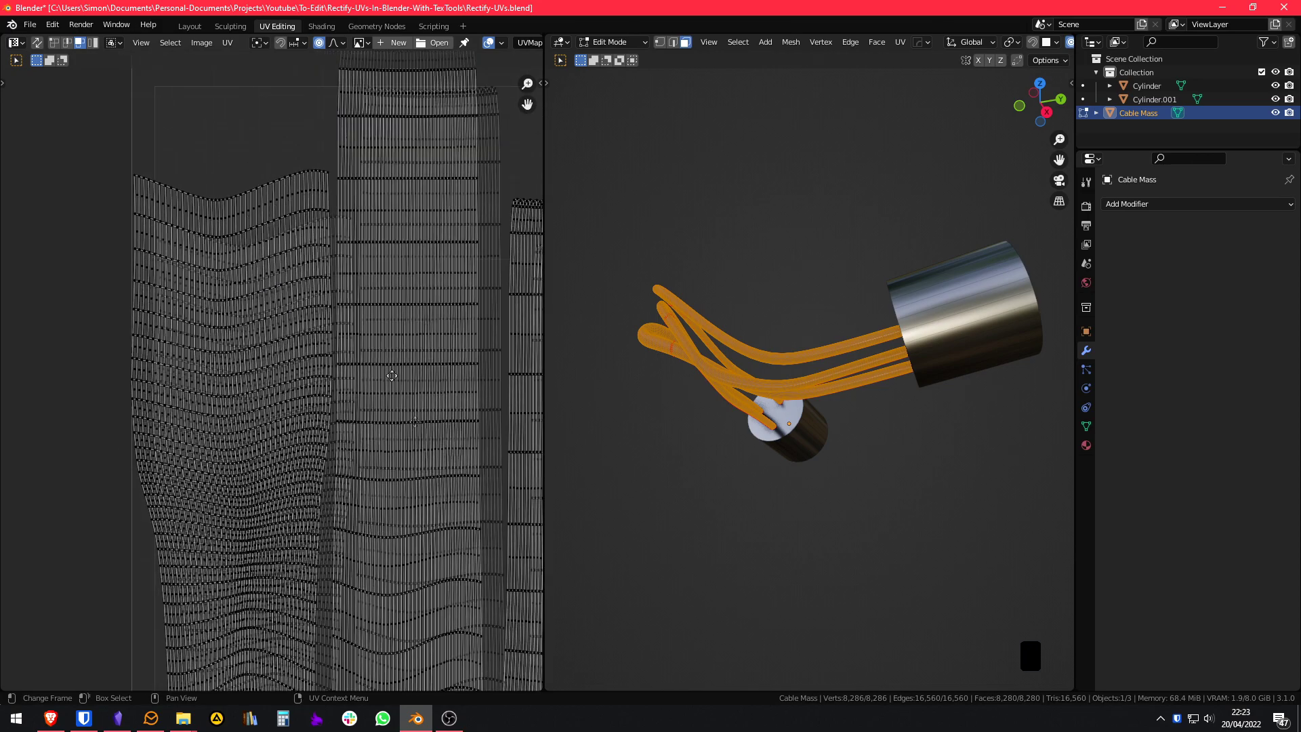
pyautogui.scroll(2, 233, 306)
pyautogui.scroll(1, 233, 304)
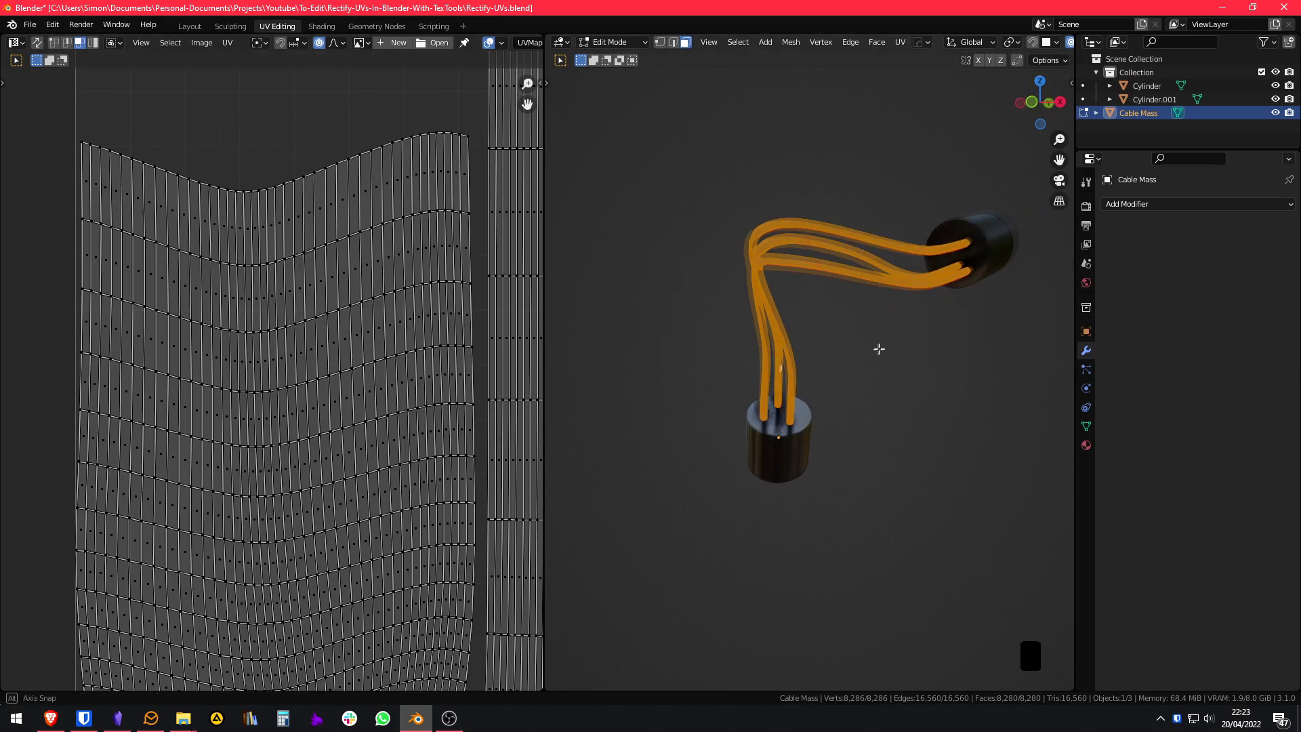
pyautogui.moveTo(878, 349); pyautogui.dragTo(800, 397, button='middle')
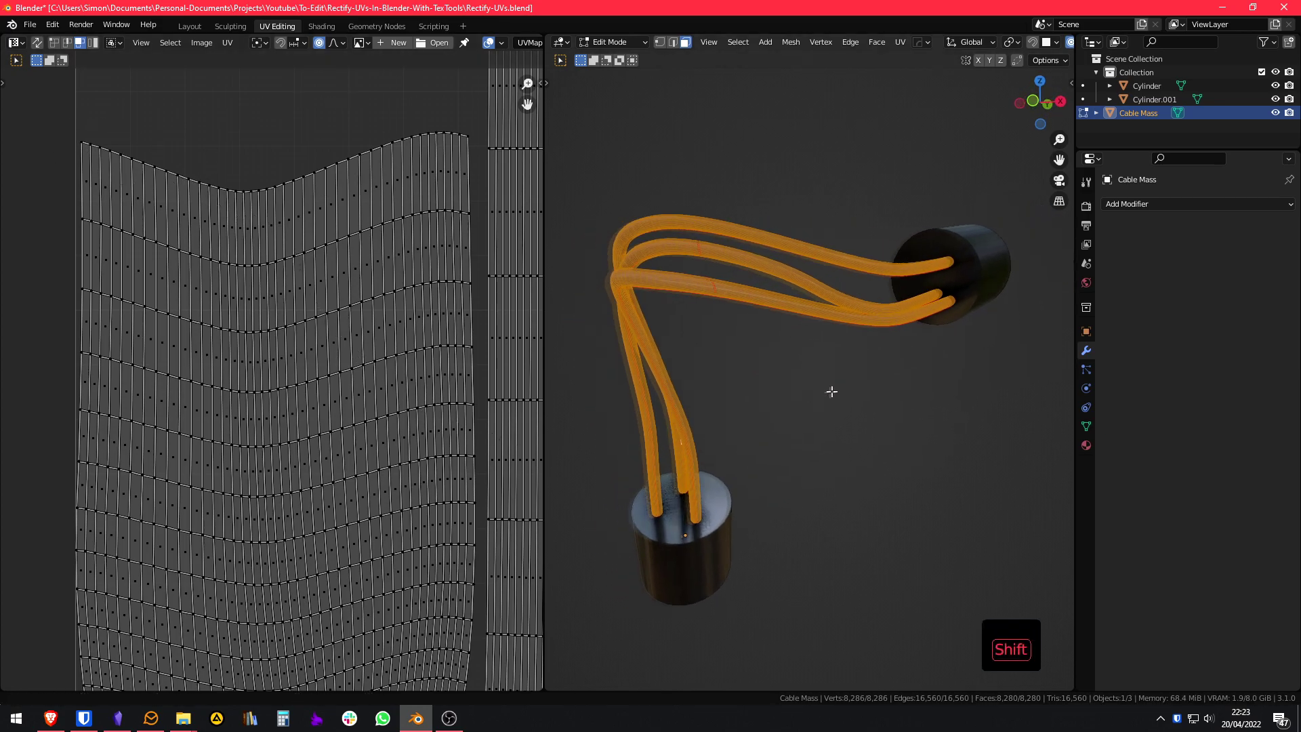
pyautogui.scroll(3, 813, 394)
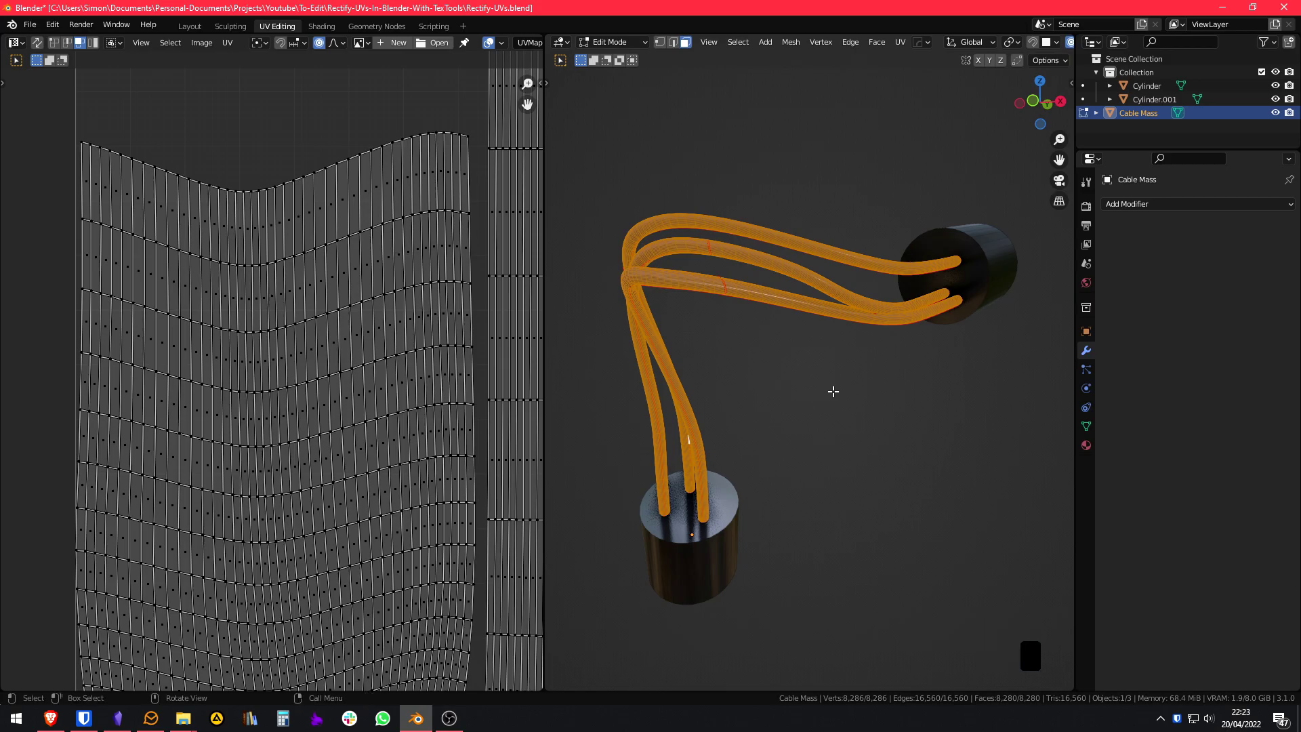
pyautogui.hotkey('alt', 'Tab')
pyautogui.hotkey('alt', 'Tab')
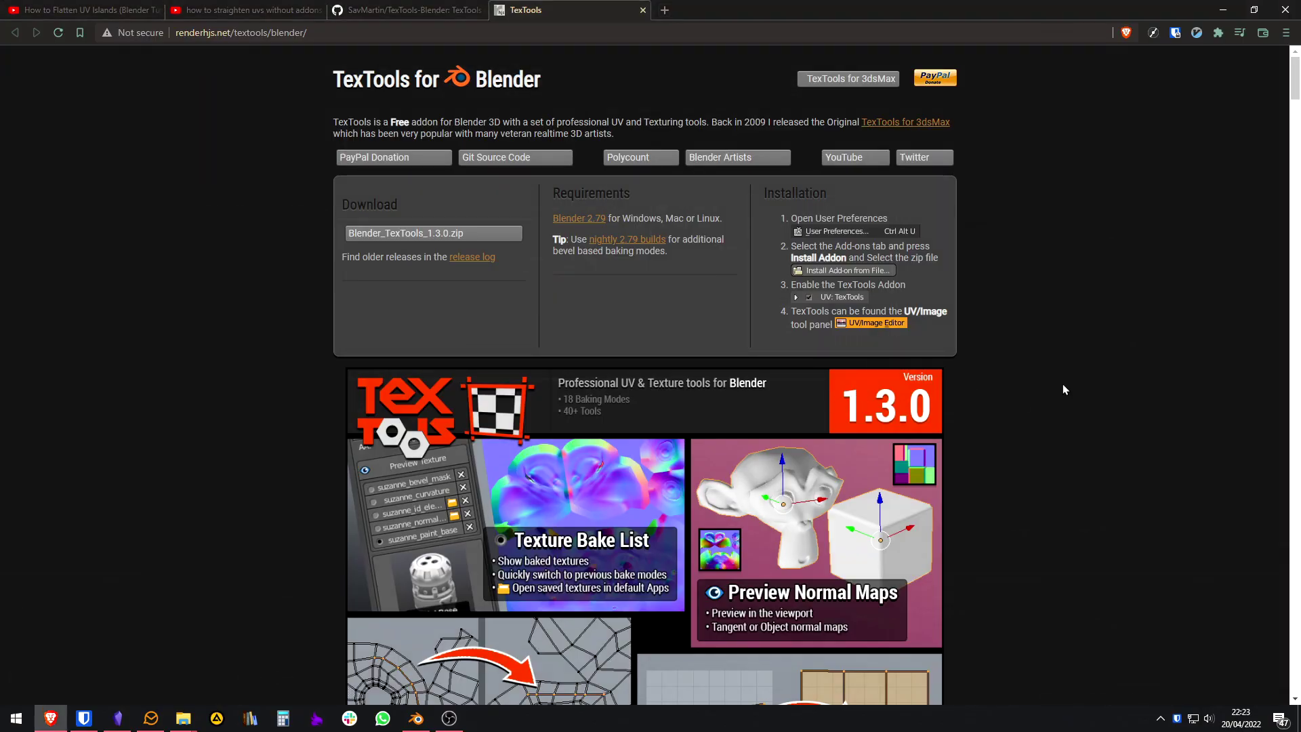
# Step: Review the flatten and straighten UV tutorial tabs, then return to the TexTools add-on page
pyautogui.click(81, 8)
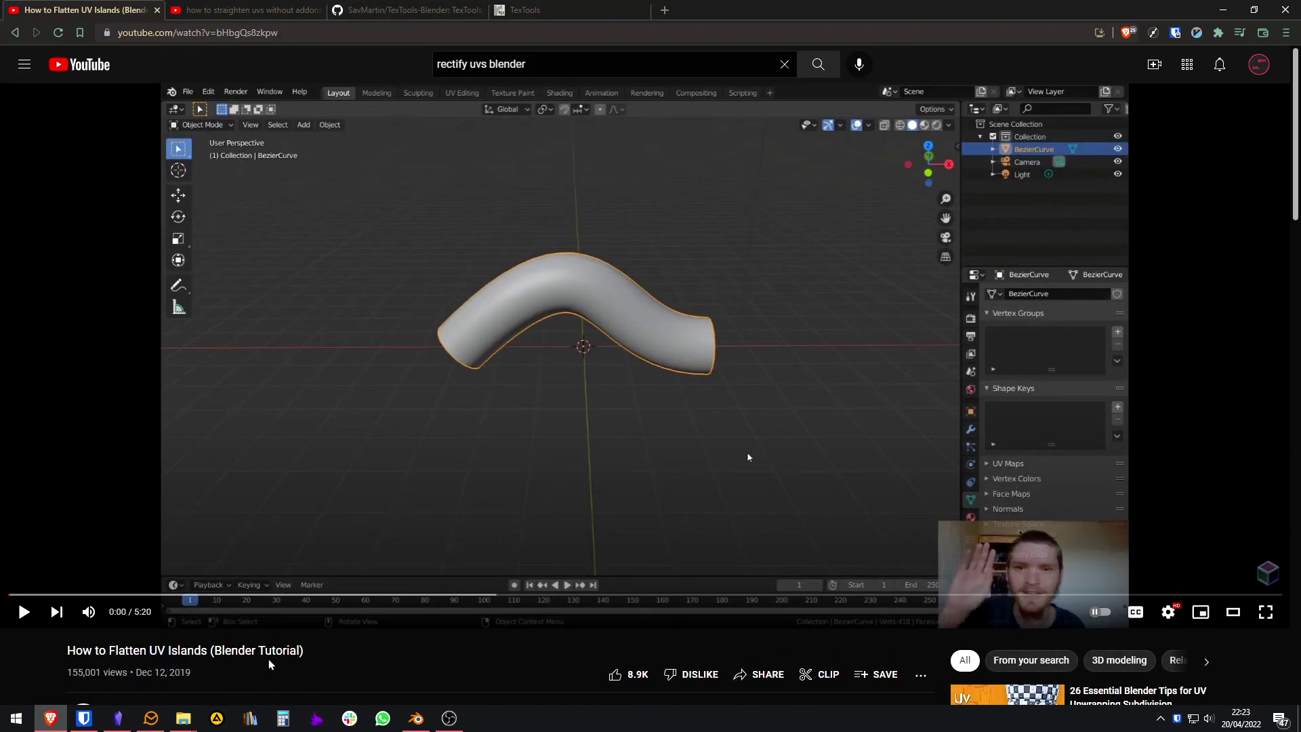
pyautogui.moveTo(326, 658); pyautogui.dragTo(72, 650)
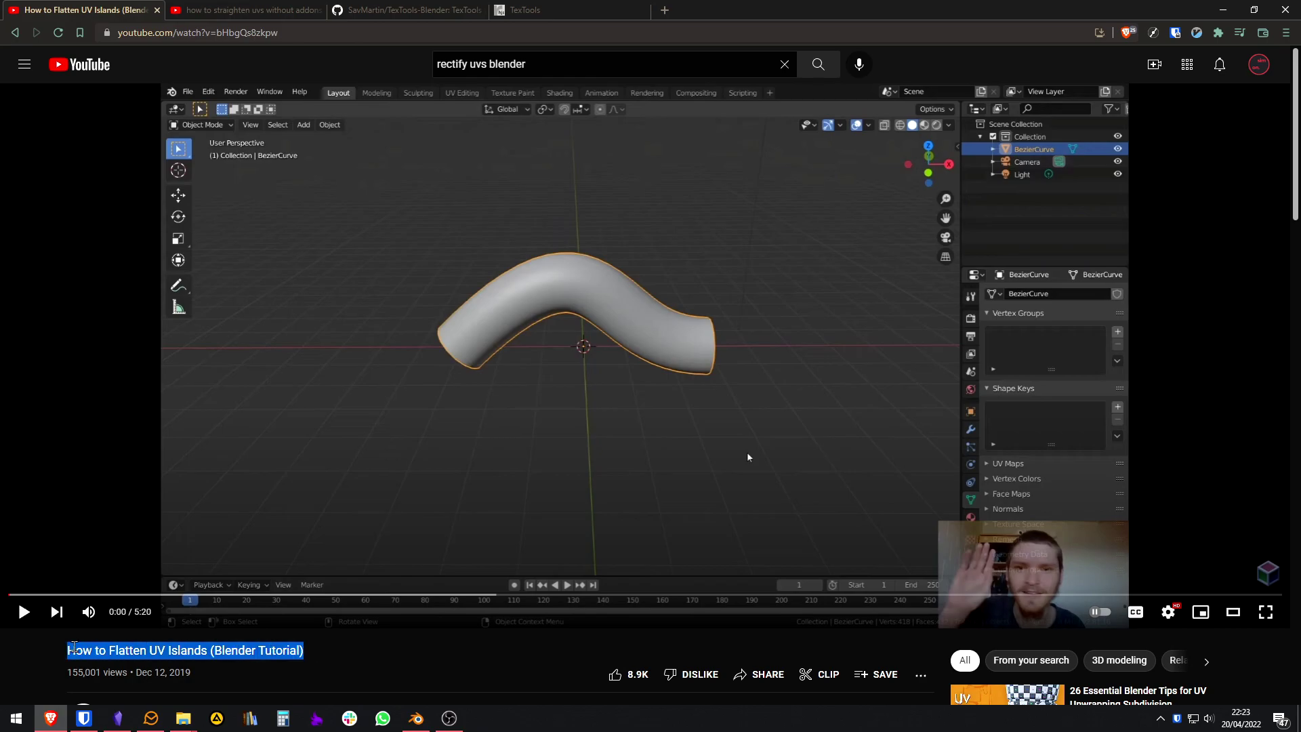
pyautogui.hotkey('ctrl', 'Tab')
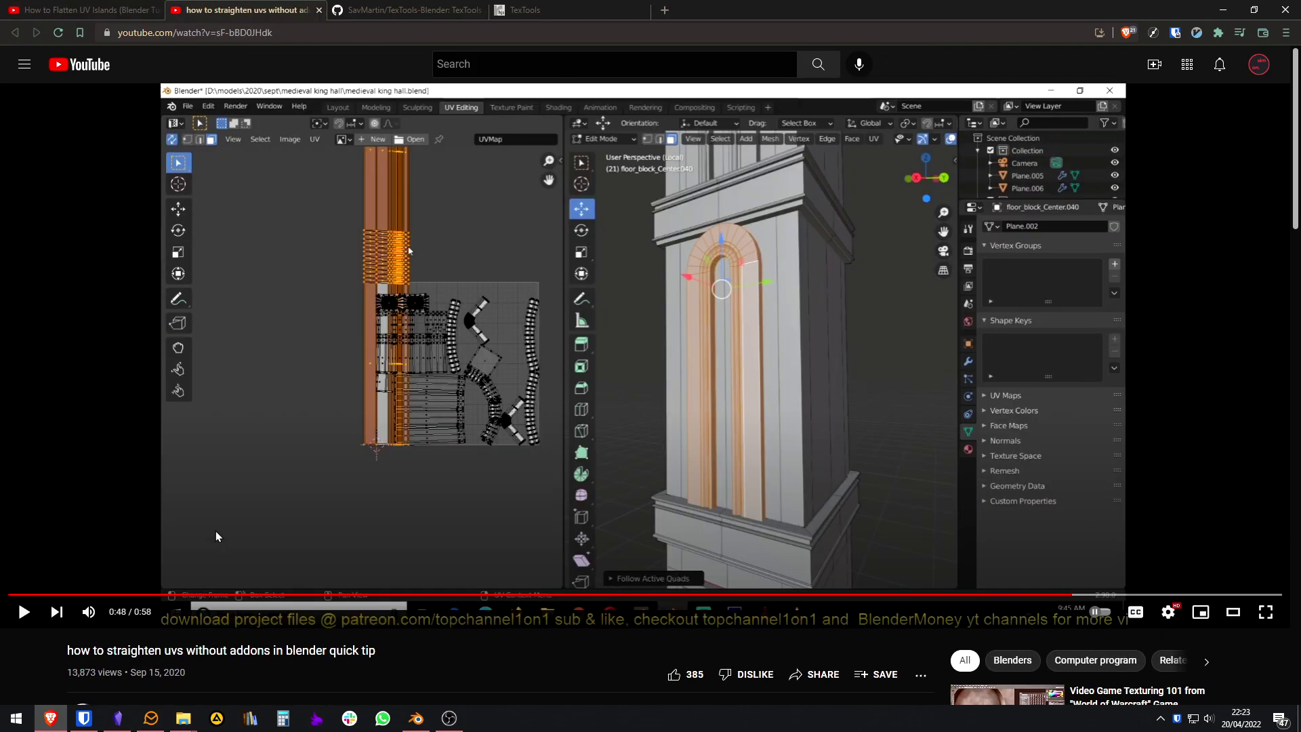
pyautogui.scroll(-1, 216, 537)
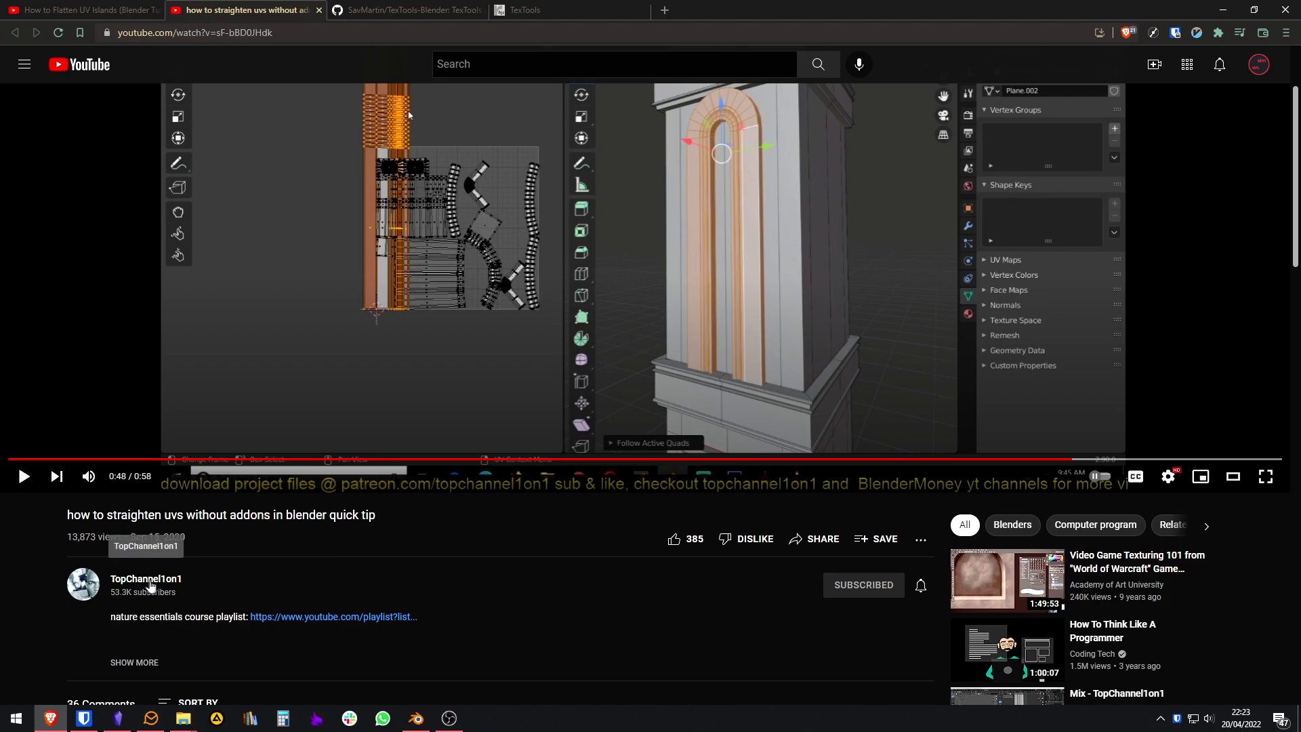
pyautogui.scroll(1, 190, 580)
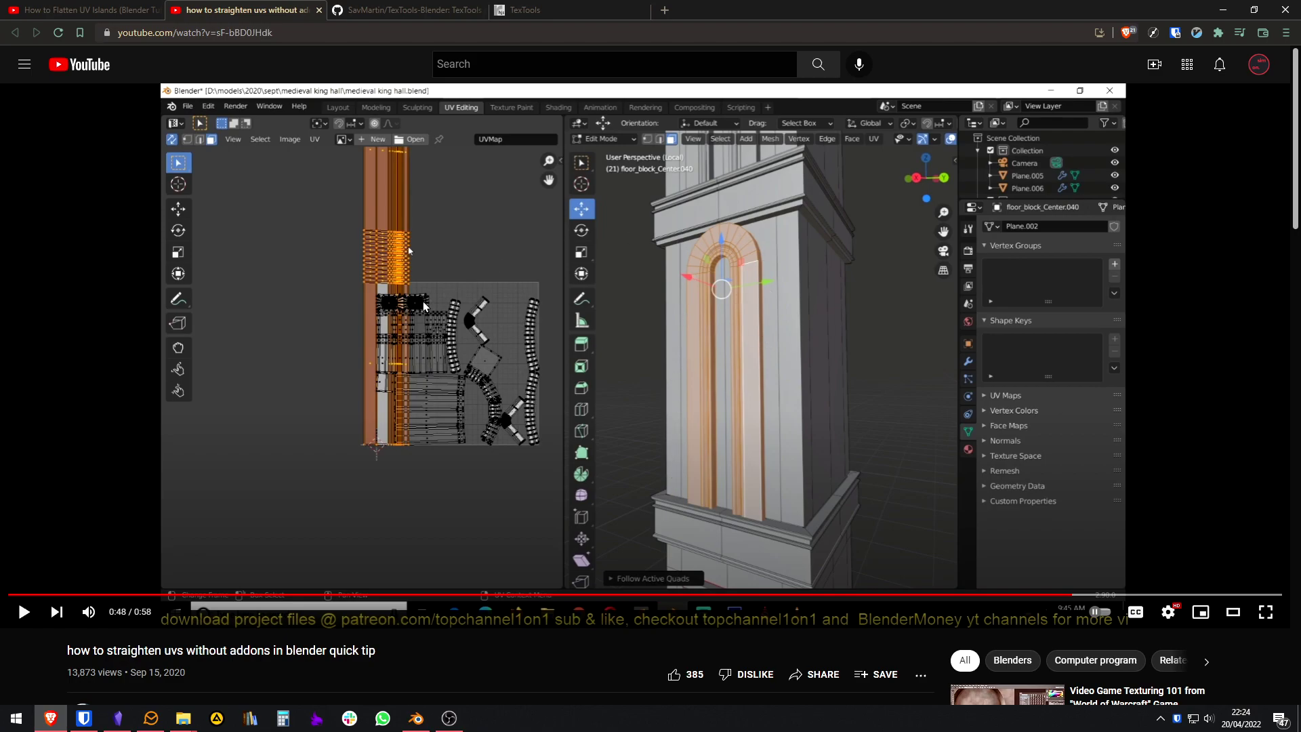
pyautogui.click(520, 8)
pyautogui.scroll(-3, 672, 437)
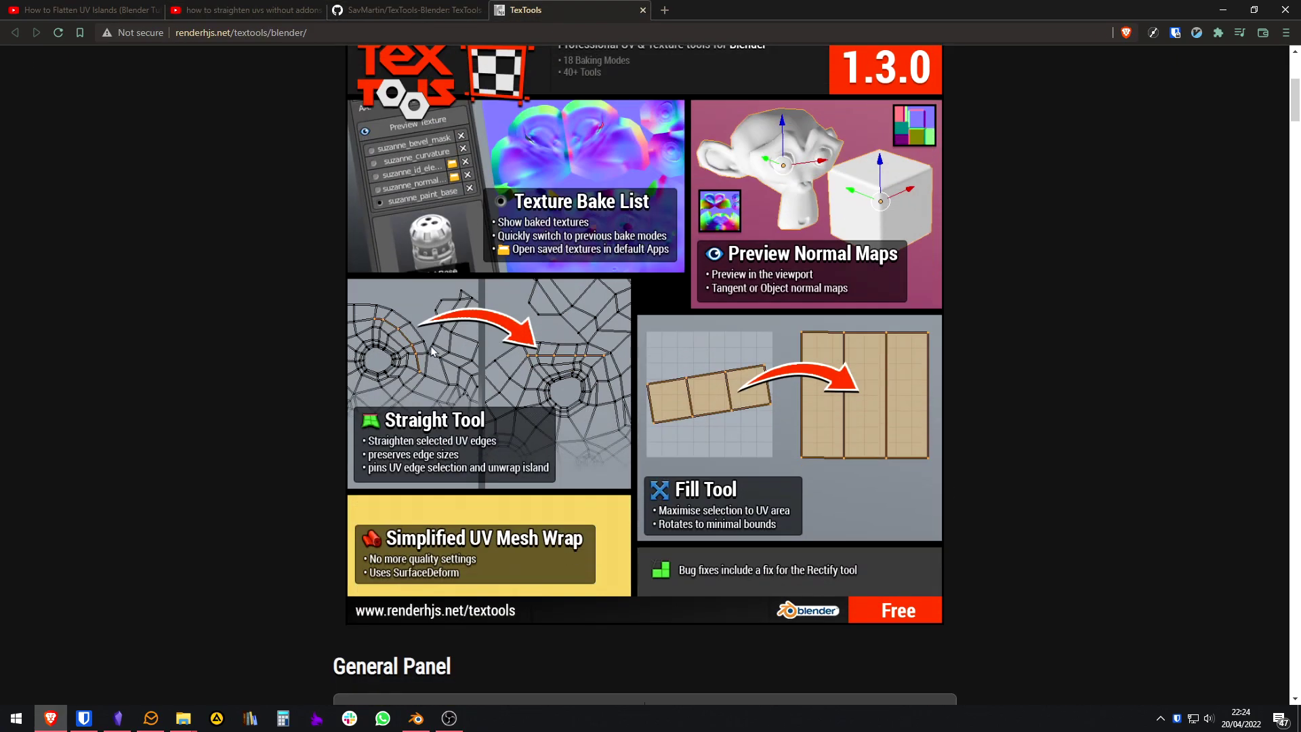
pyautogui.scroll(-3, 691, 499)
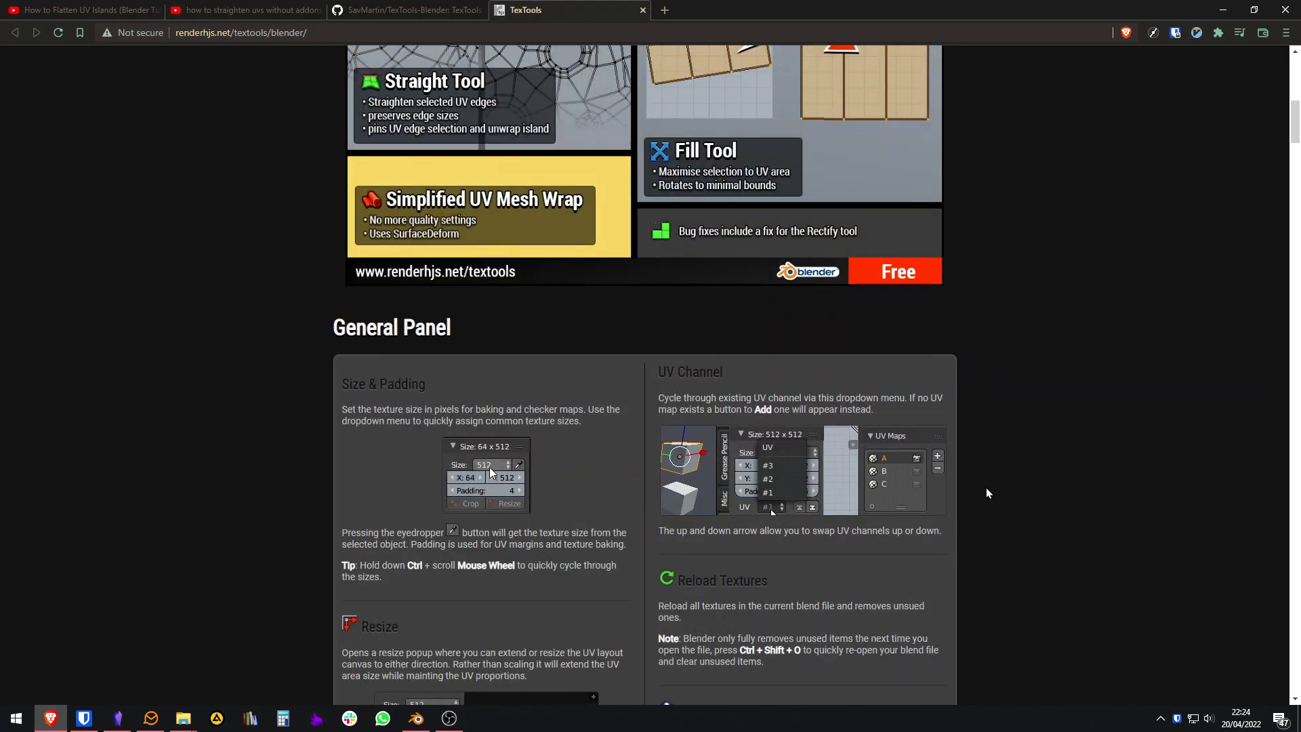
pyautogui.scroll(5, 987, 486)
pyautogui.scroll(2, 1021, 478)
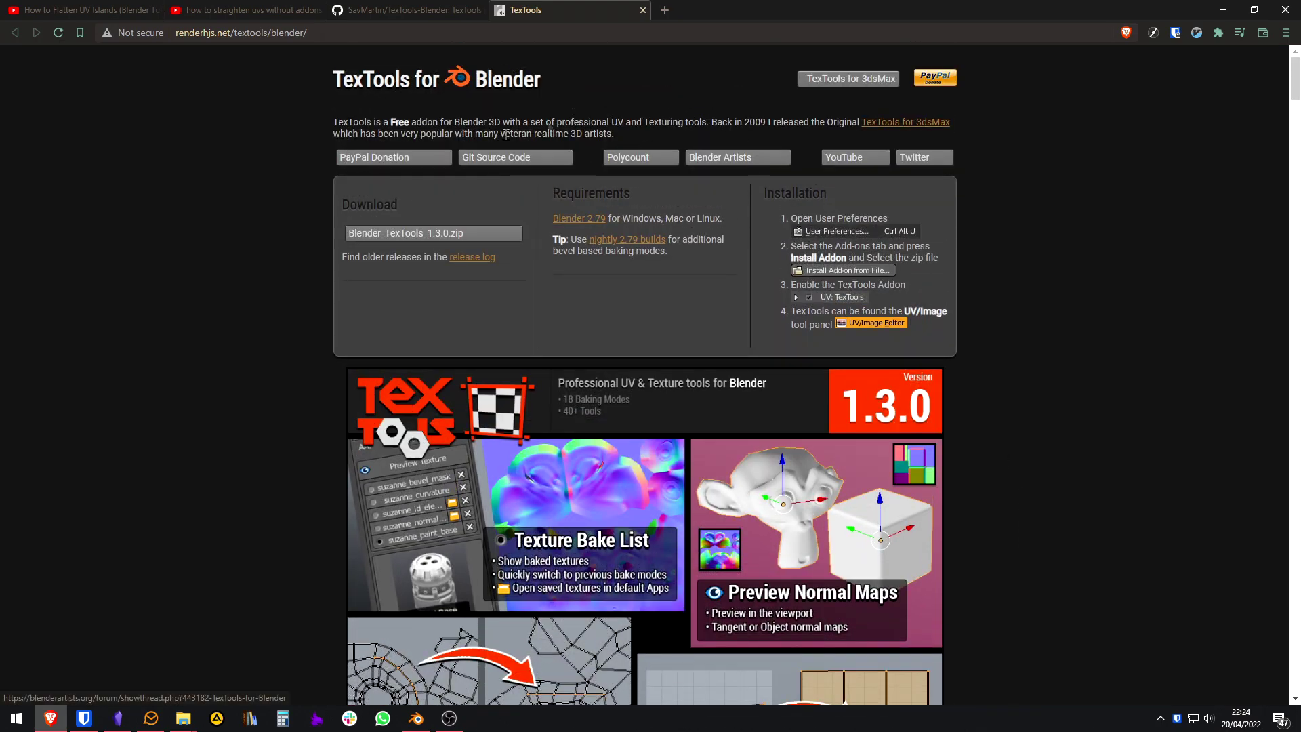
# Step: Navigate the TexTools-Blender GitHub repository to the TexTools 1.5 release page
pyautogui.hotkey('ctrl', 'shift', 'Tab')
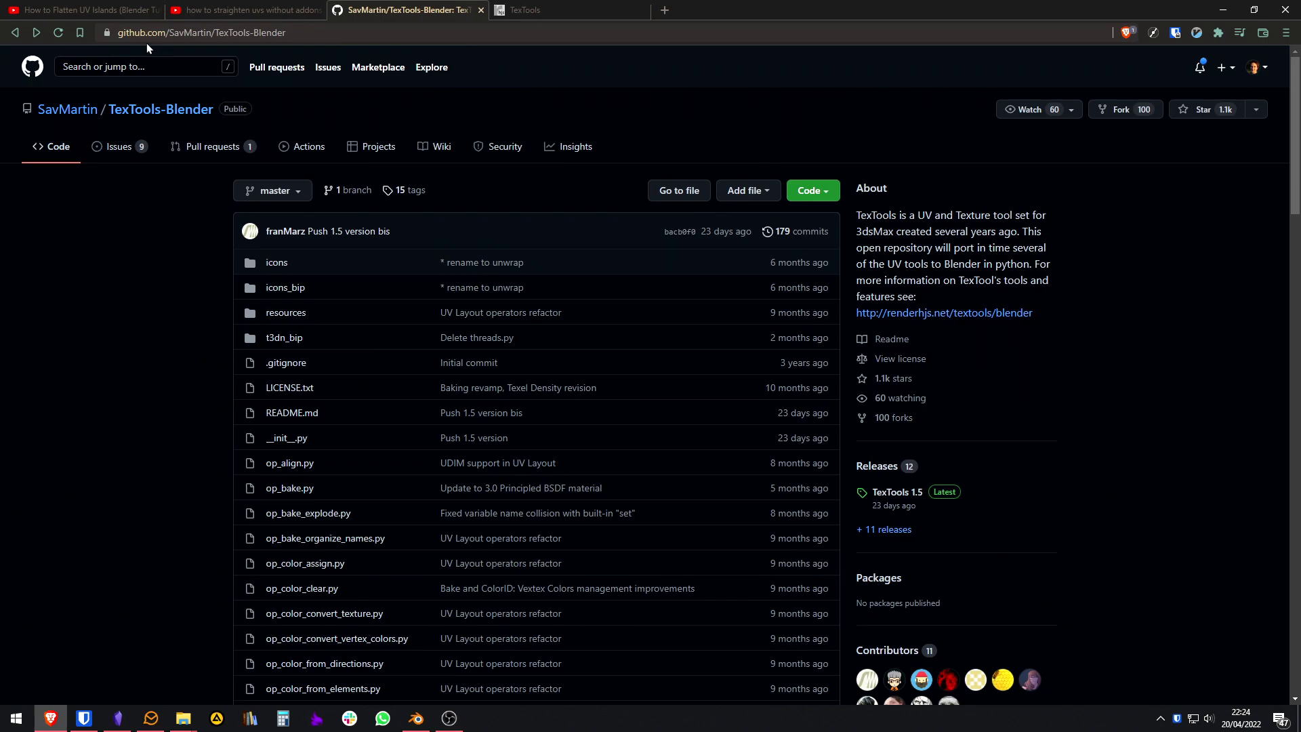
pyautogui.click(203, 33)
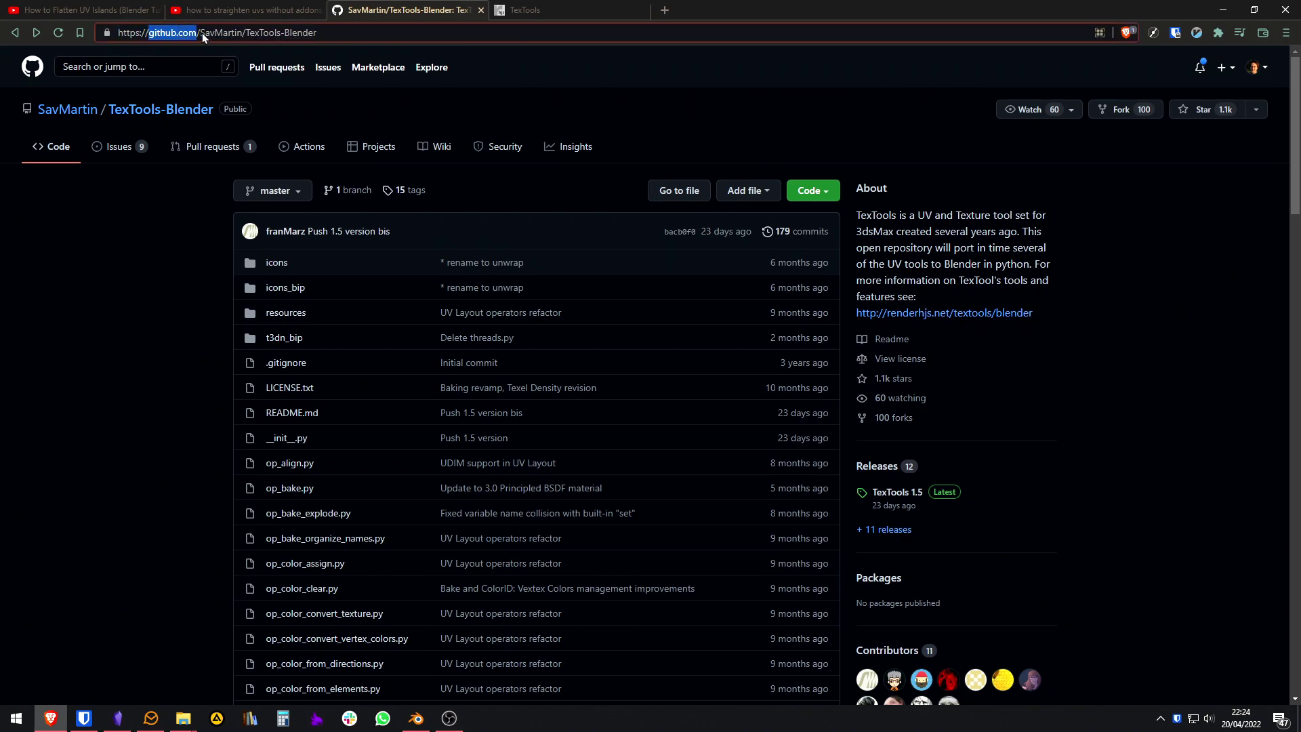
pyautogui.click(188, 316)
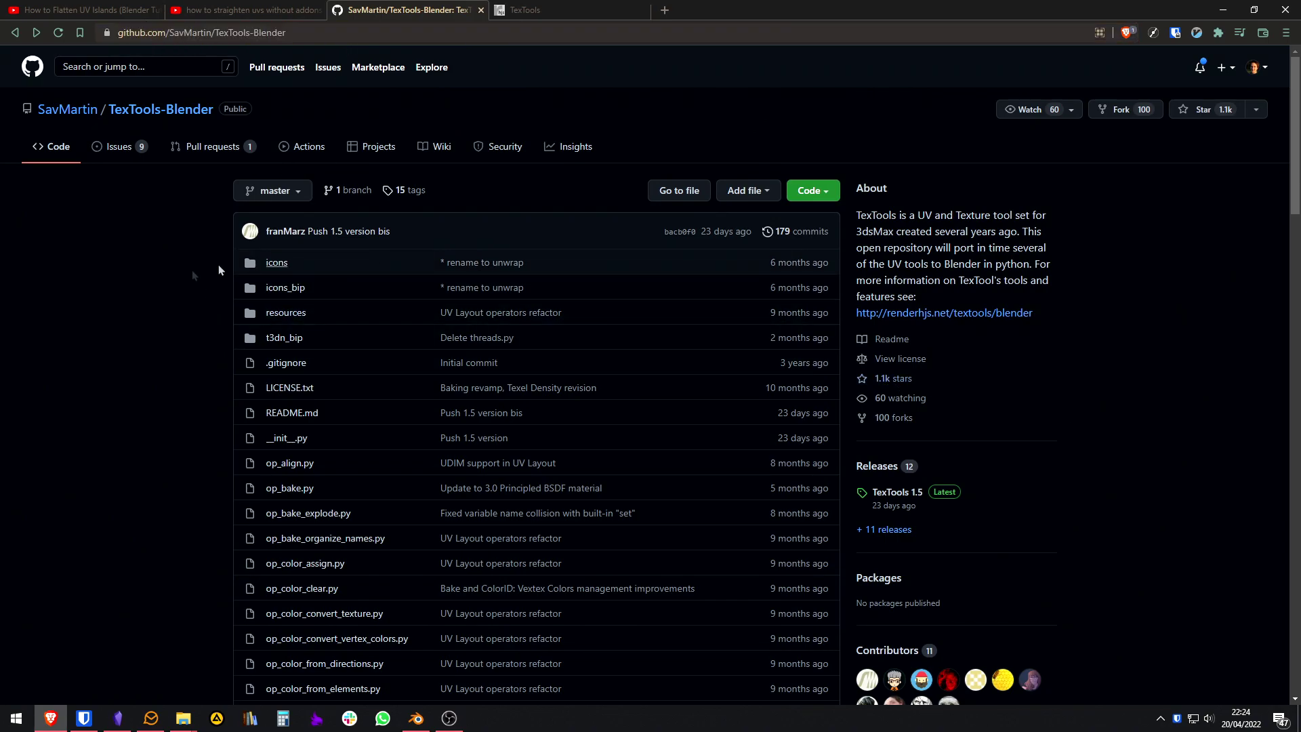
pyautogui.click(255, 33)
pyautogui.click(1034, 484)
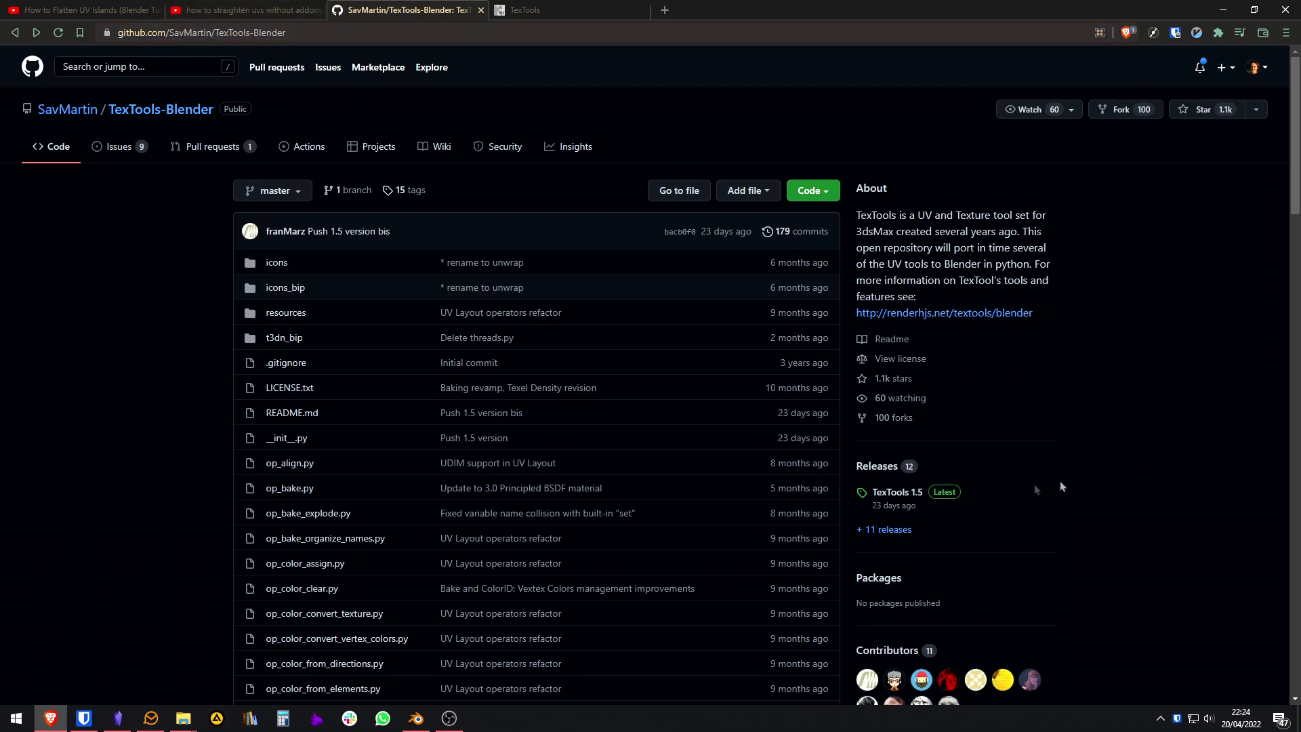
pyautogui.click(914, 506)
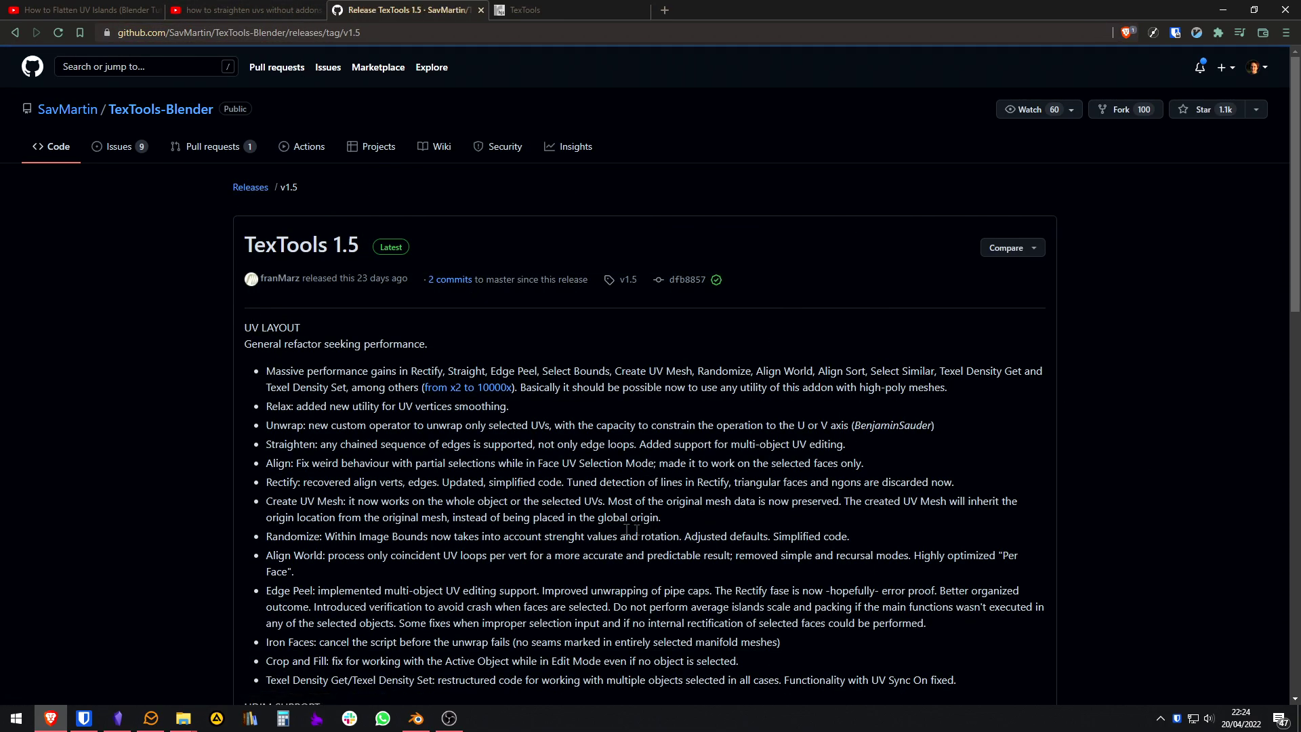
pyautogui.scroll(-4, 568, 531)
pyautogui.scroll(-4, 567, 530)
pyautogui.scroll(-1, 566, 526)
pyautogui.scroll(-1, 567, 525)
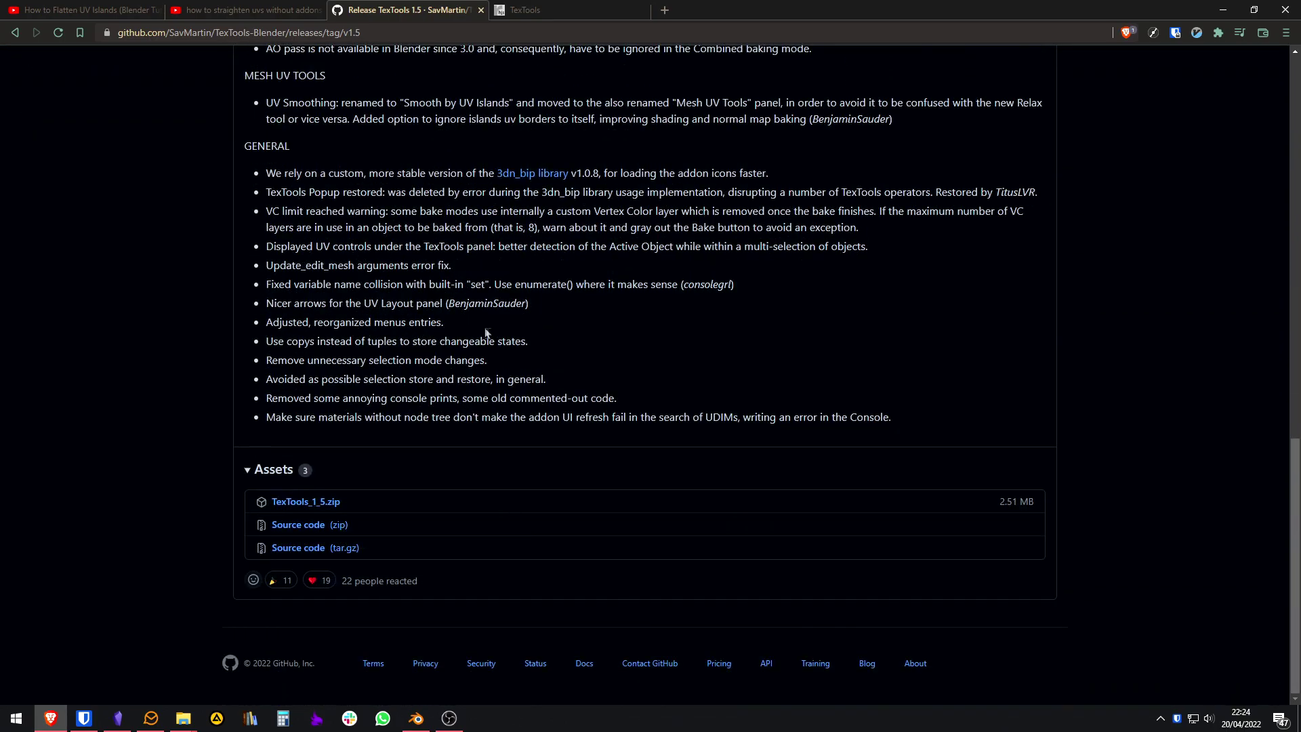
# Step: Download TexTools_1_5.zip, saving it into the Desktop add-on folder
pyautogui.click(336, 508)
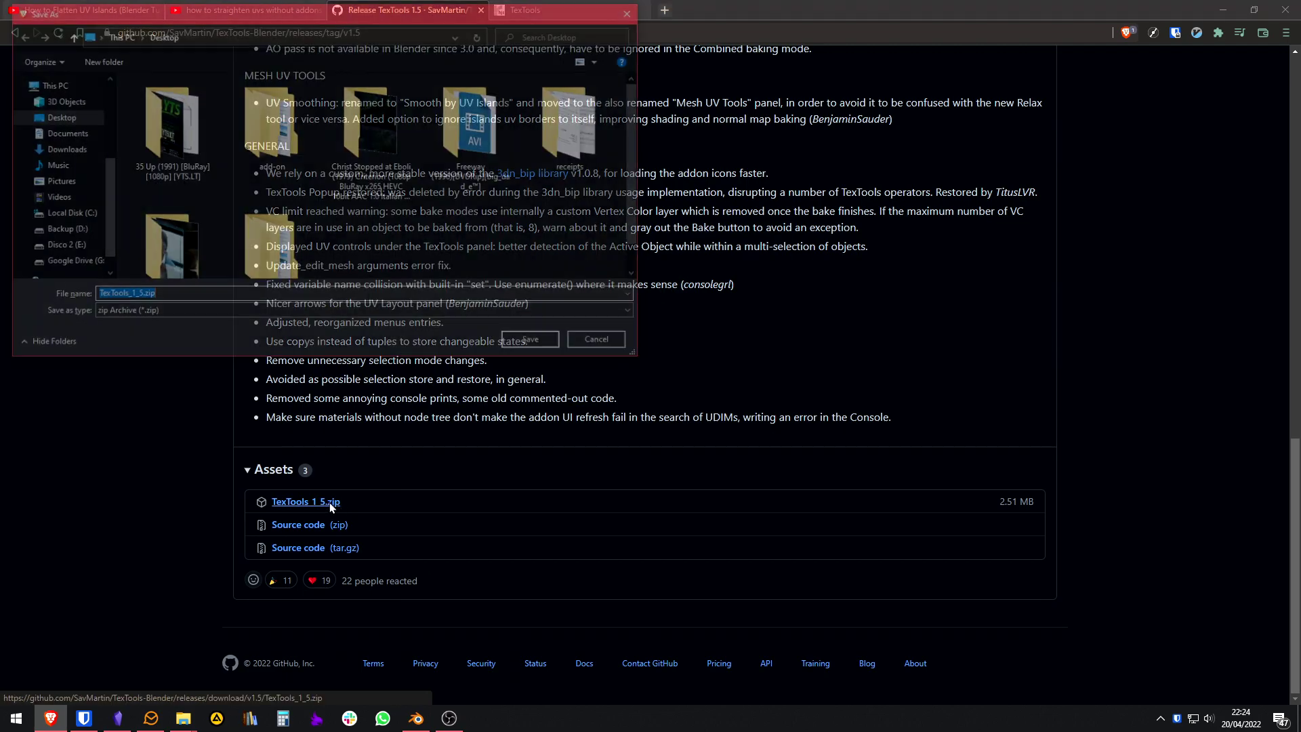
pyautogui.doubleClick(284, 85)
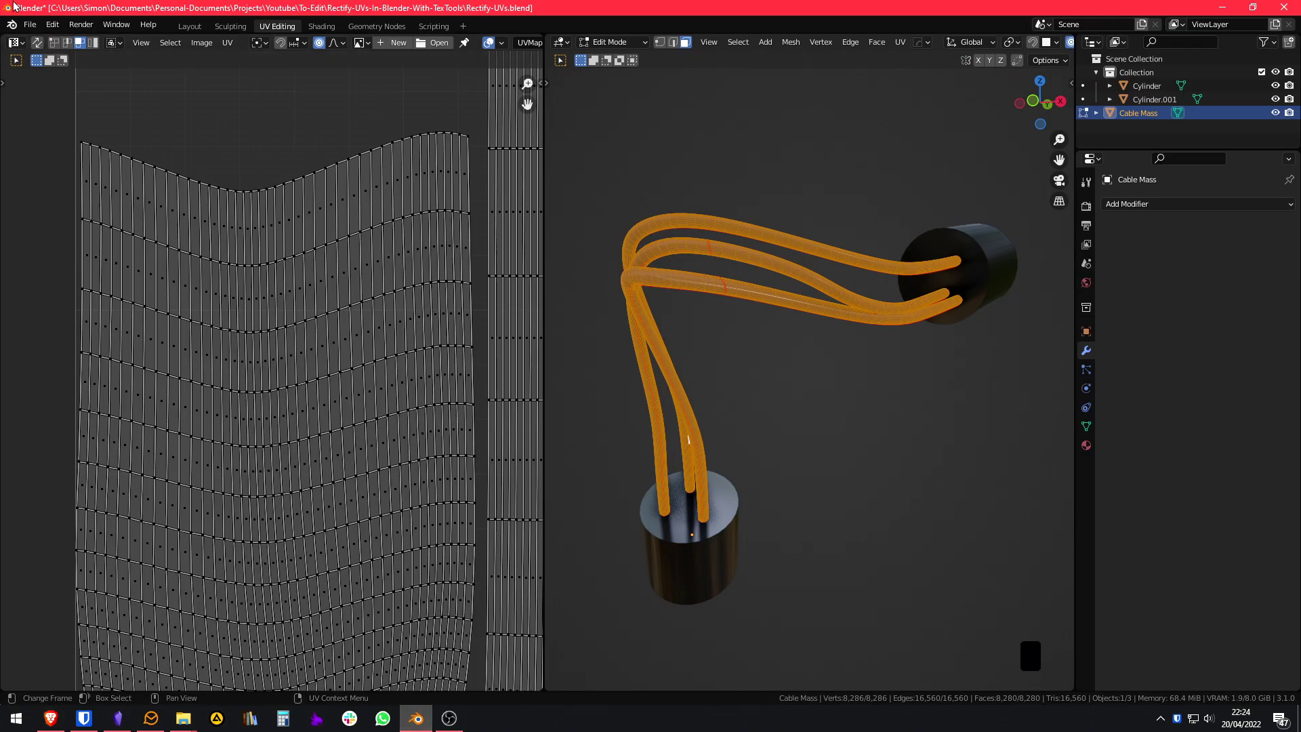
# Step: Install TexTools_1_5.zip from the Desktop add-on folder via Preferences > Add-ons
pyautogui.click(52, 23)
pyautogui.click(71, 231)
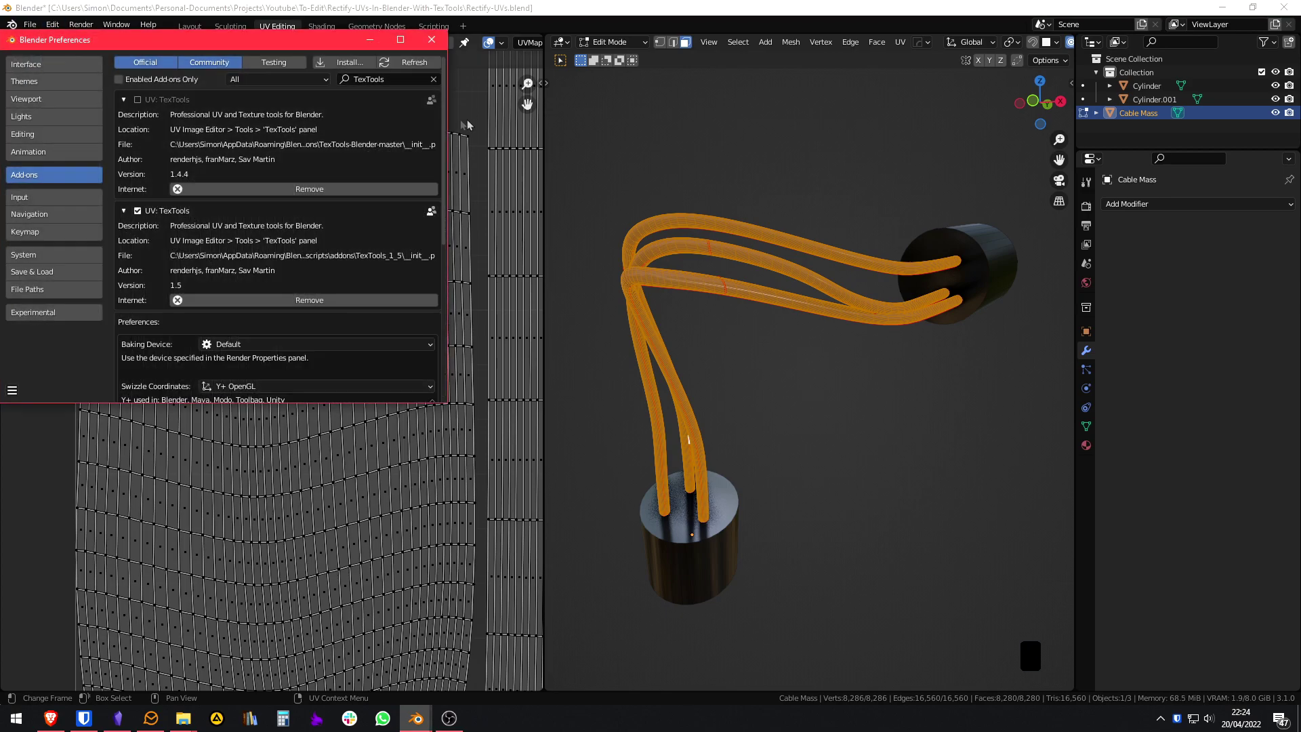
pyautogui.click(351, 63)
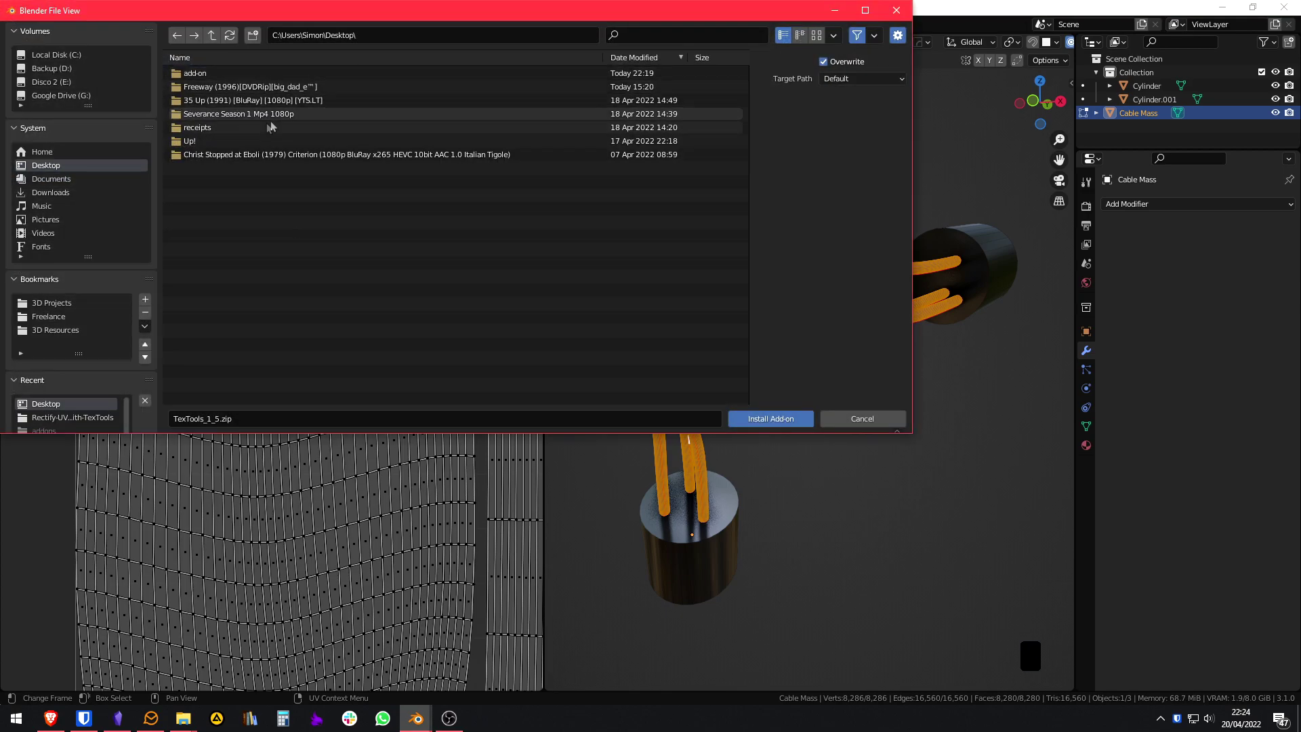
pyautogui.click(245, 74)
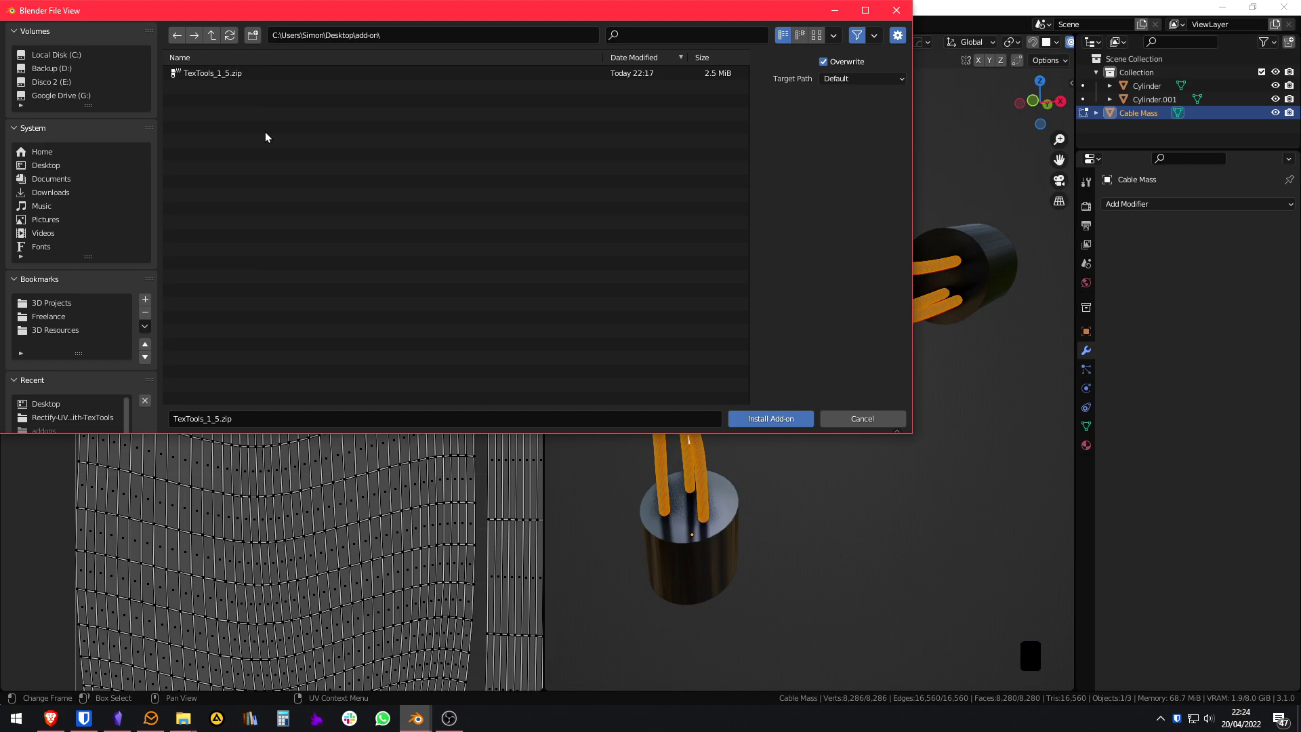
pyautogui.click(213, 74)
pyautogui.click(771, 418)
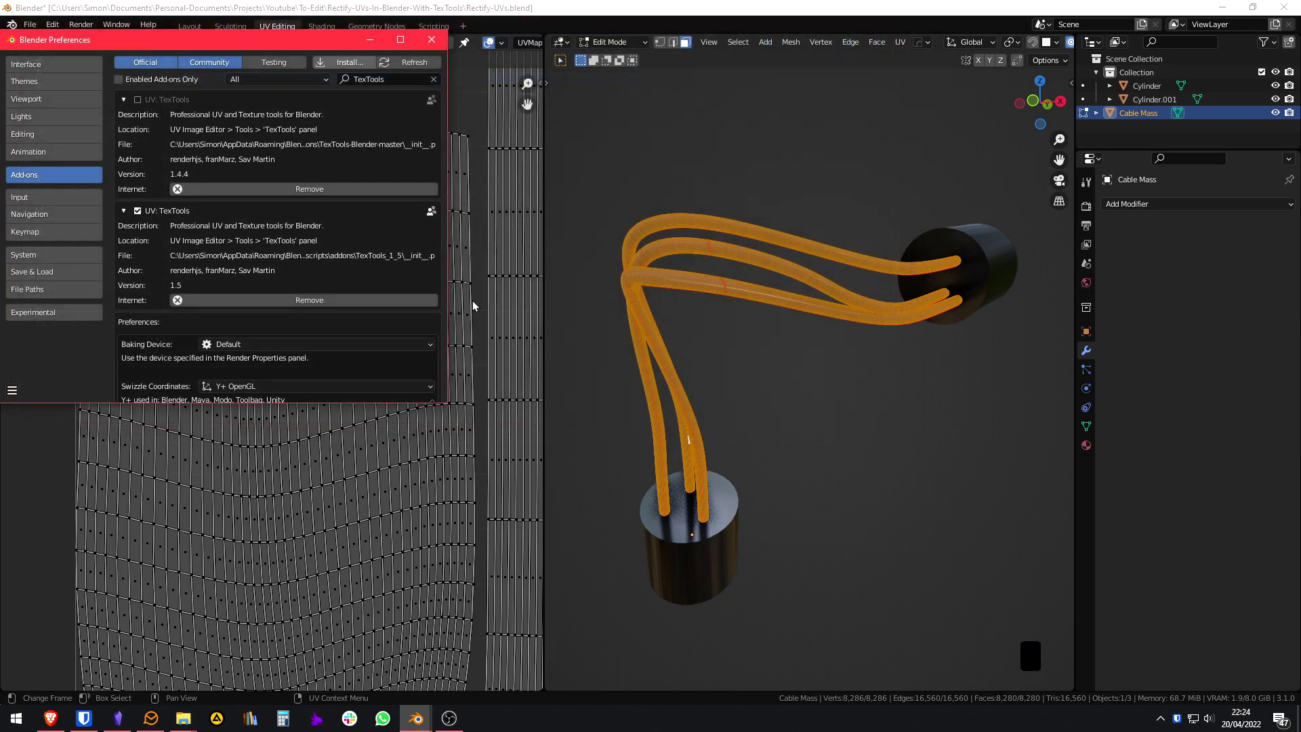
pyautogui.click(429, 40)
# Step: Show the UV editor sidebar on the TexTools tab and fold the UV Layout panel
pyautogui.moveTo(820, 275); pyautogui.dragTo(804, 354, button='middle')
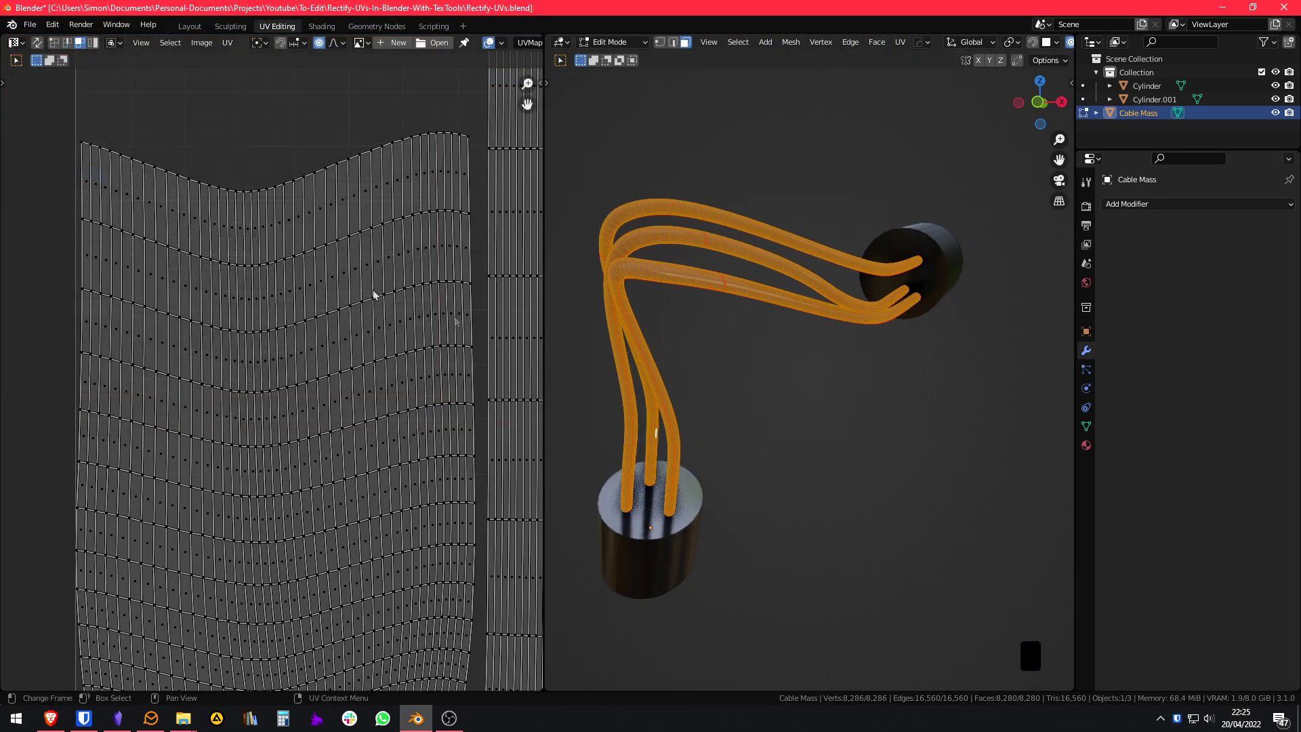
pyautogui.press('n')
pyautogui.scroll(-2, 220, 243)
pyautogui.scroll(-2, 320, 229)
pyautogui.scroll(-2, 442, 193)
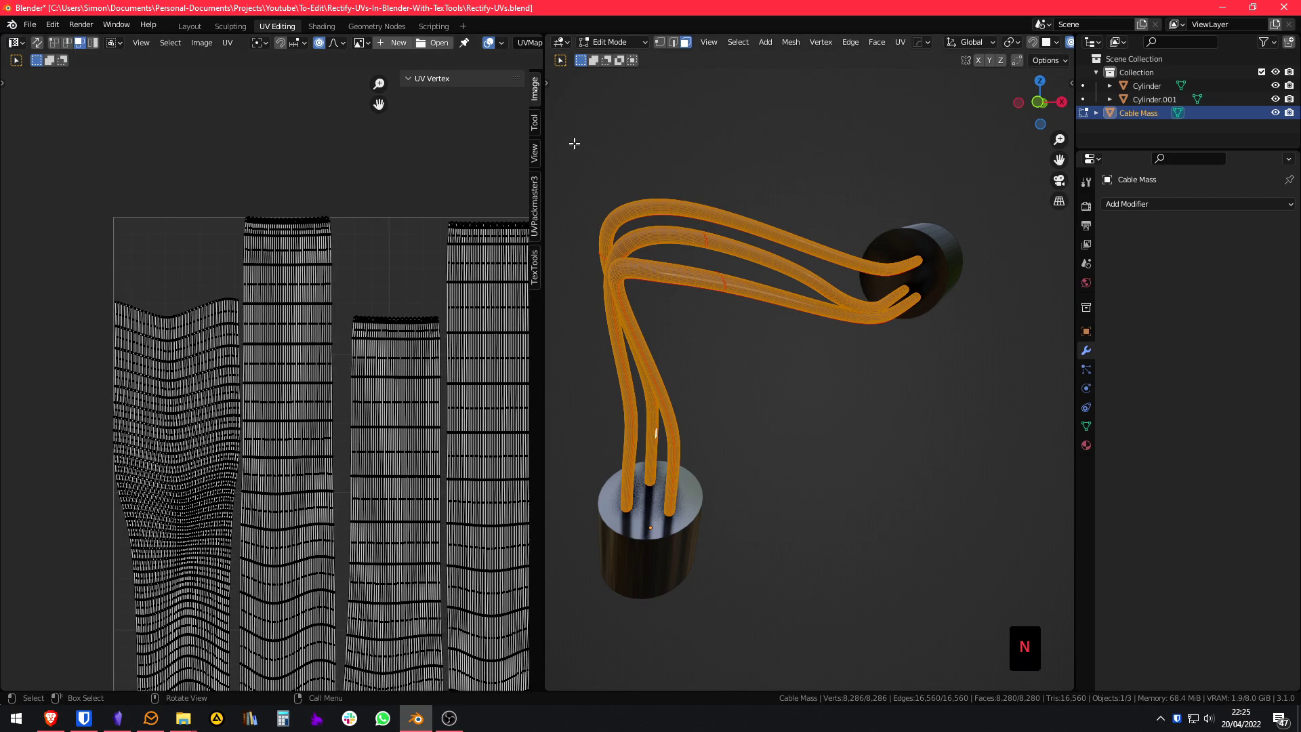
pyautogui.keyDown('ctrl'); pyautogui.scroll(-2, 536, 153); pyautogui.keyUp('ctrl')
pyautogui.keyDown('ctrl'); pyautogui.scroll(-1, 535, 173); pyautogui.keyUp('ctrl')
pyautogui.keyDown('ctrl'); pyautogui.scroll(-1, 536, 190); pyautogui.keyUp('ctrl')
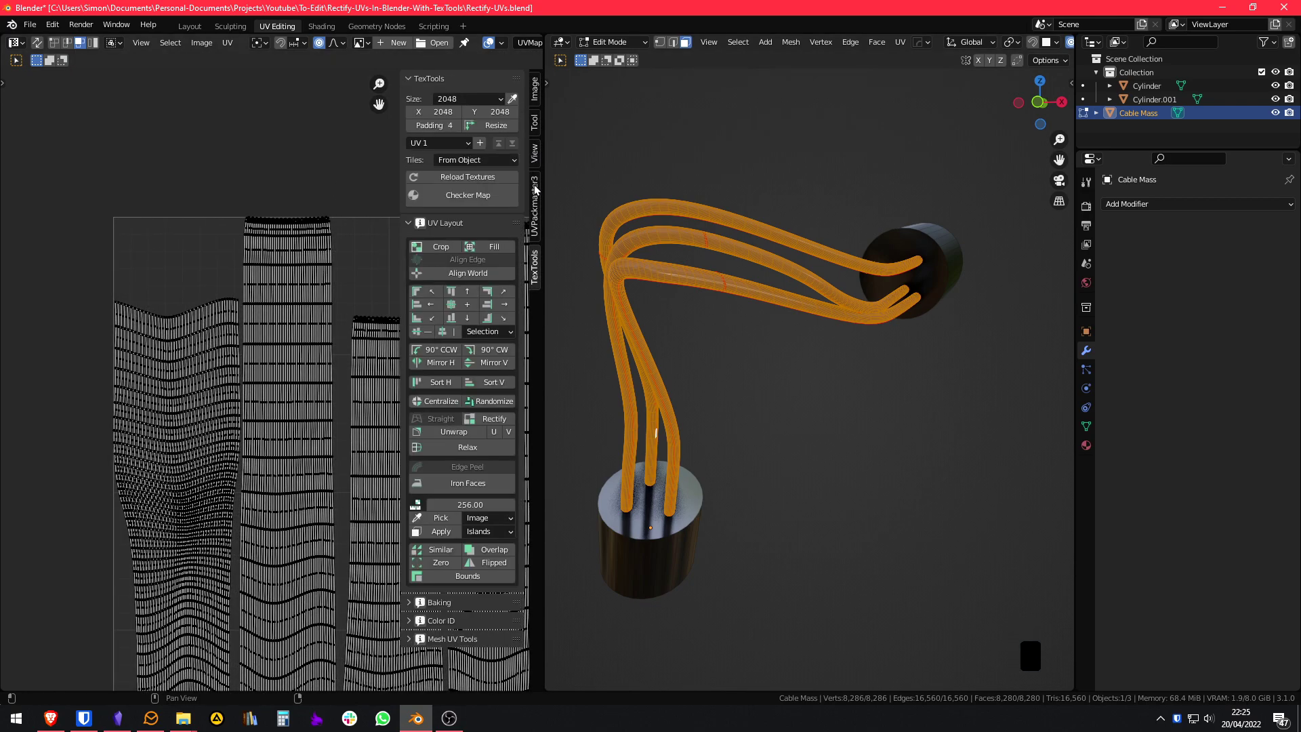
pyautogui.scroll(1, 191, 144)
pyautogui.scroll(-2, 190, 145)
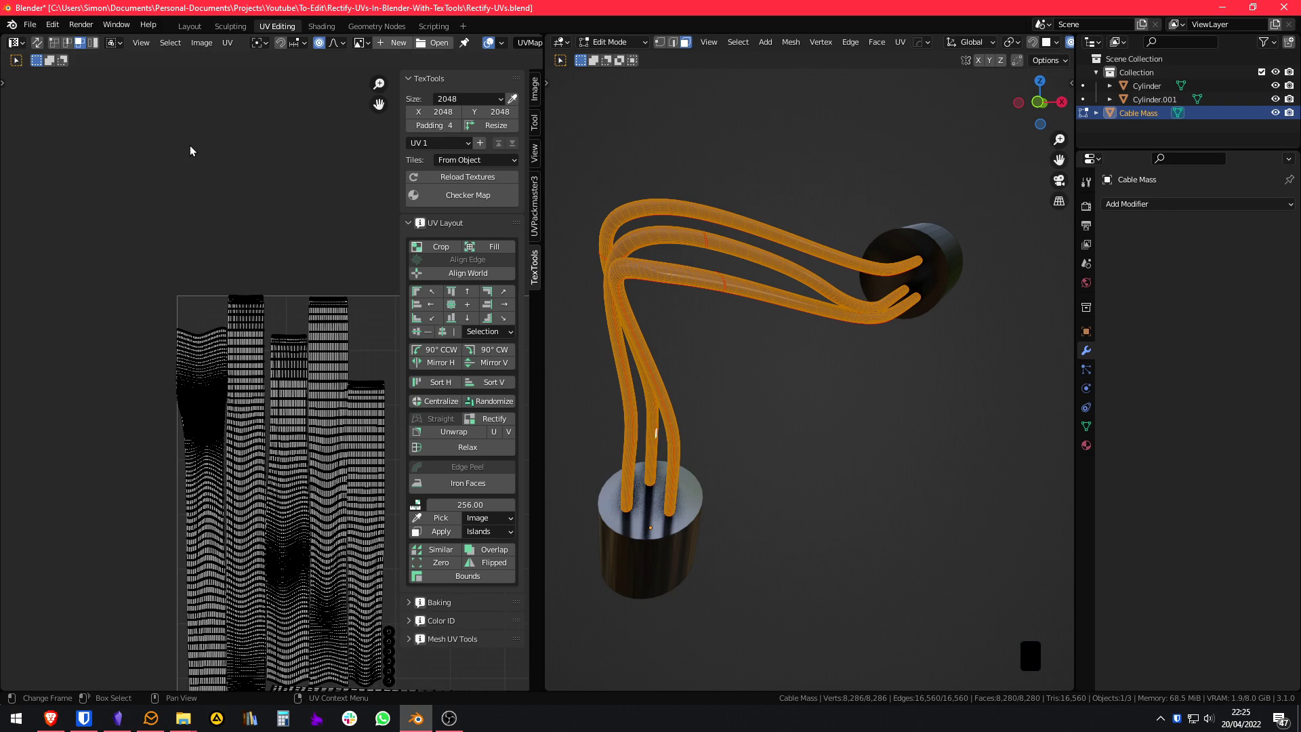
pyautogui.moveTo(190, 151); pyautogui.dragTo(122, 28, button='middle')
pyautogui.click(443, 223)
pyautogui.scroll(1, 694, 310)
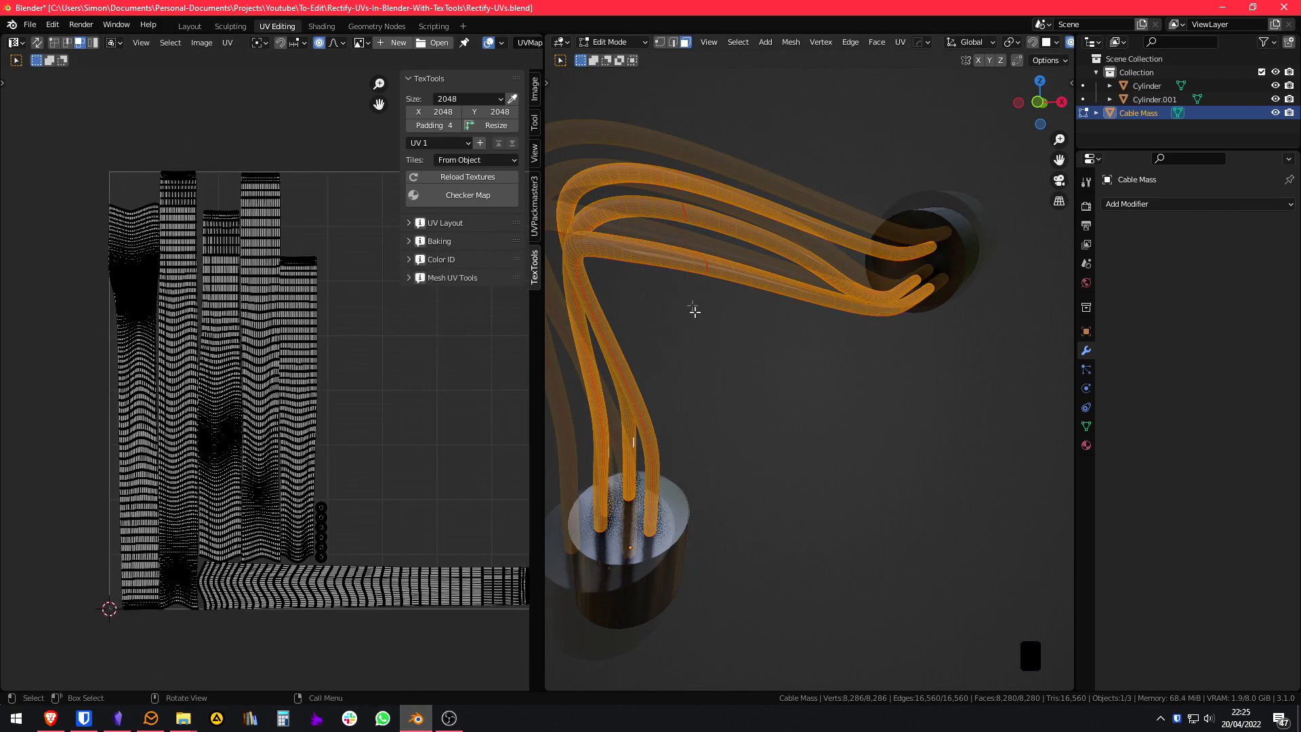
pyautogui.scroll(1, 695, 310)
pyautogui.scroll(2, 715, 275)
pyautogui.scroll(1, 772, 325)
pyautogui.scroll(1, 801, 349)
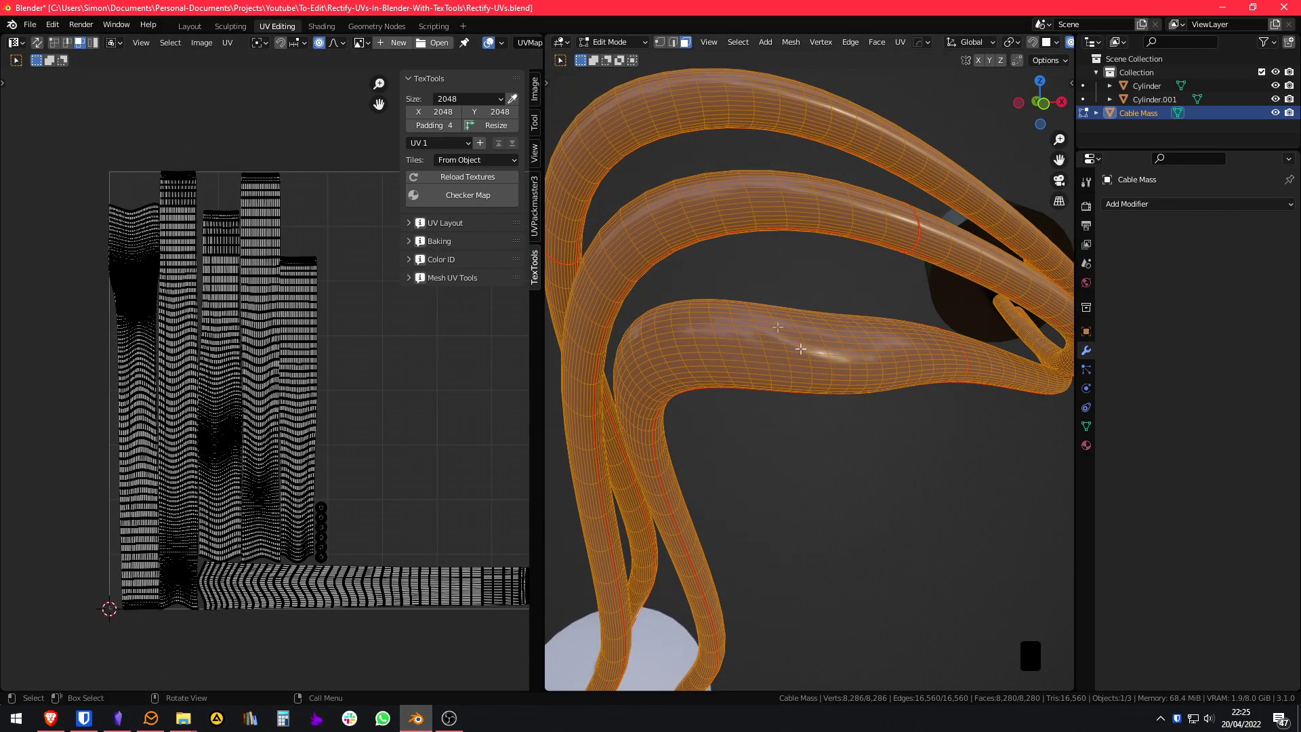
# Step: Apply a 2048 TexTools checker map to the cables and view it in Object Mode
pyautogui.click(473, 99)
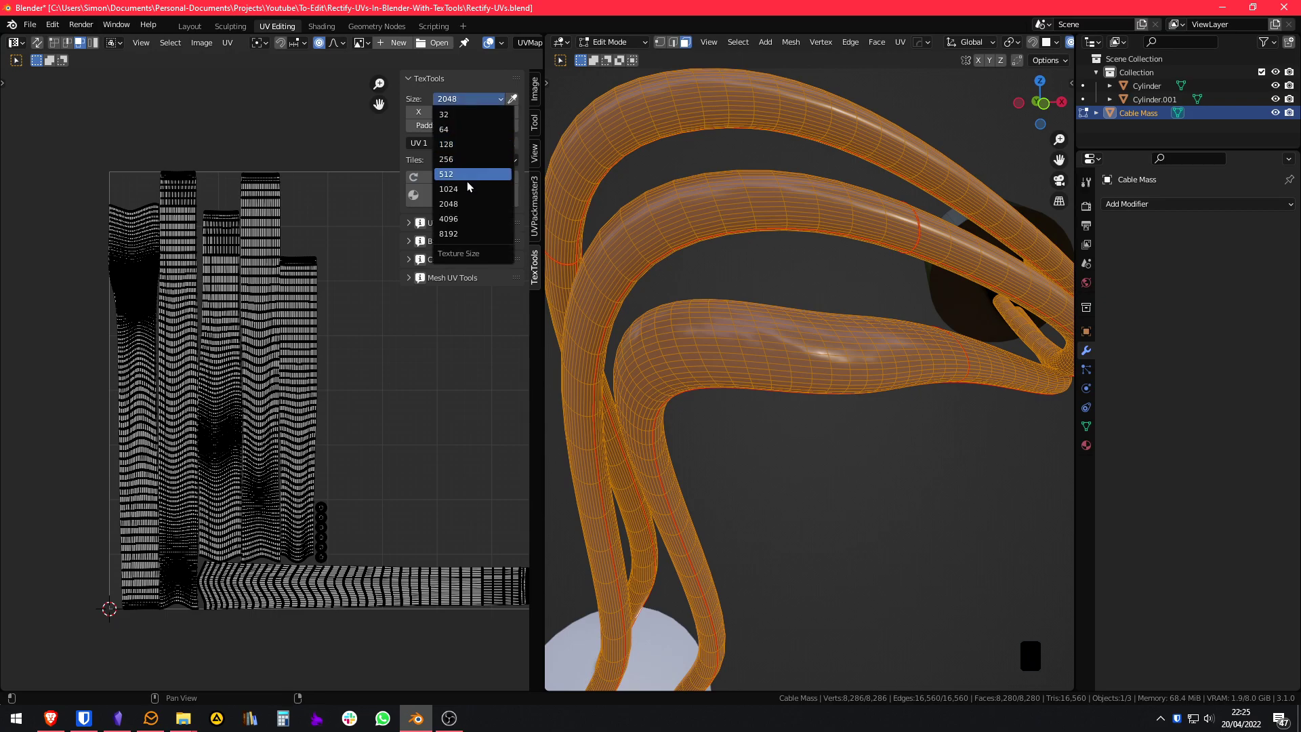
pyautogui.click(466, 176)
pyautogui.click(462, 101)
pyautogui.click(473, 203)
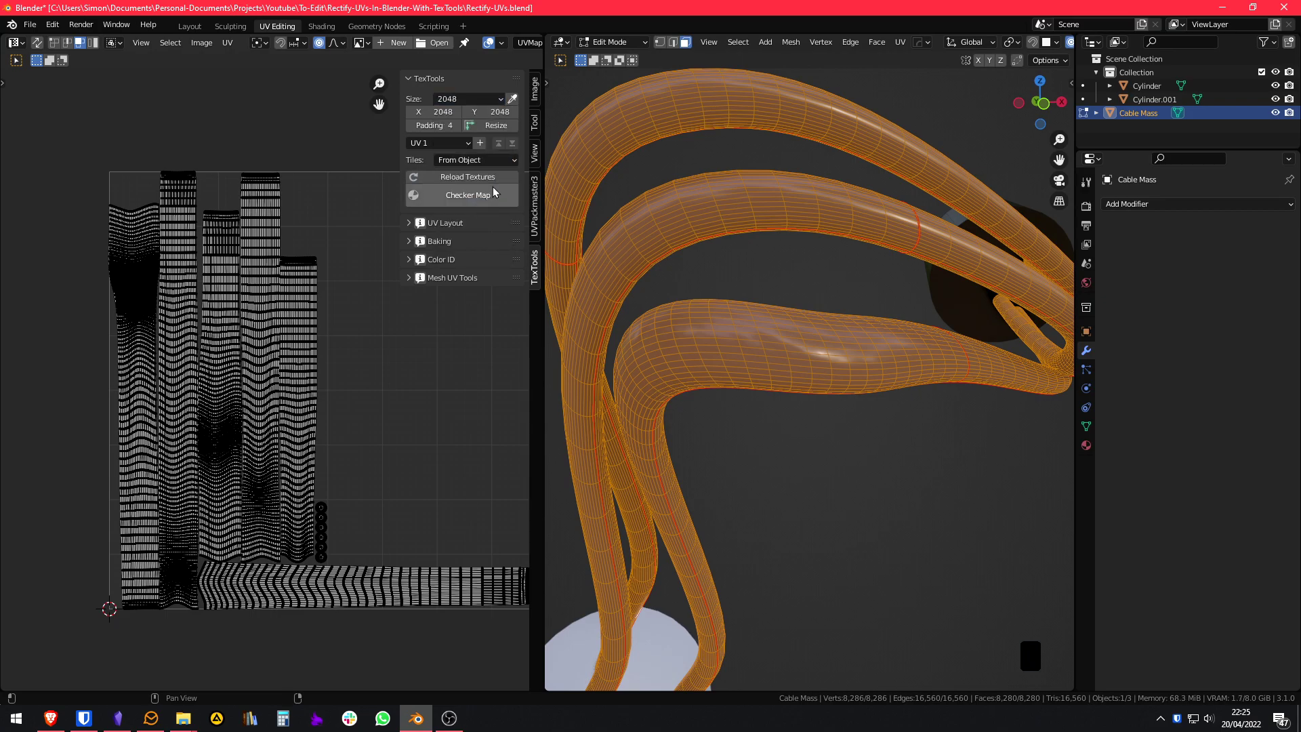
pyautogui.click(479, 194)
pyautogui.press('Tab')
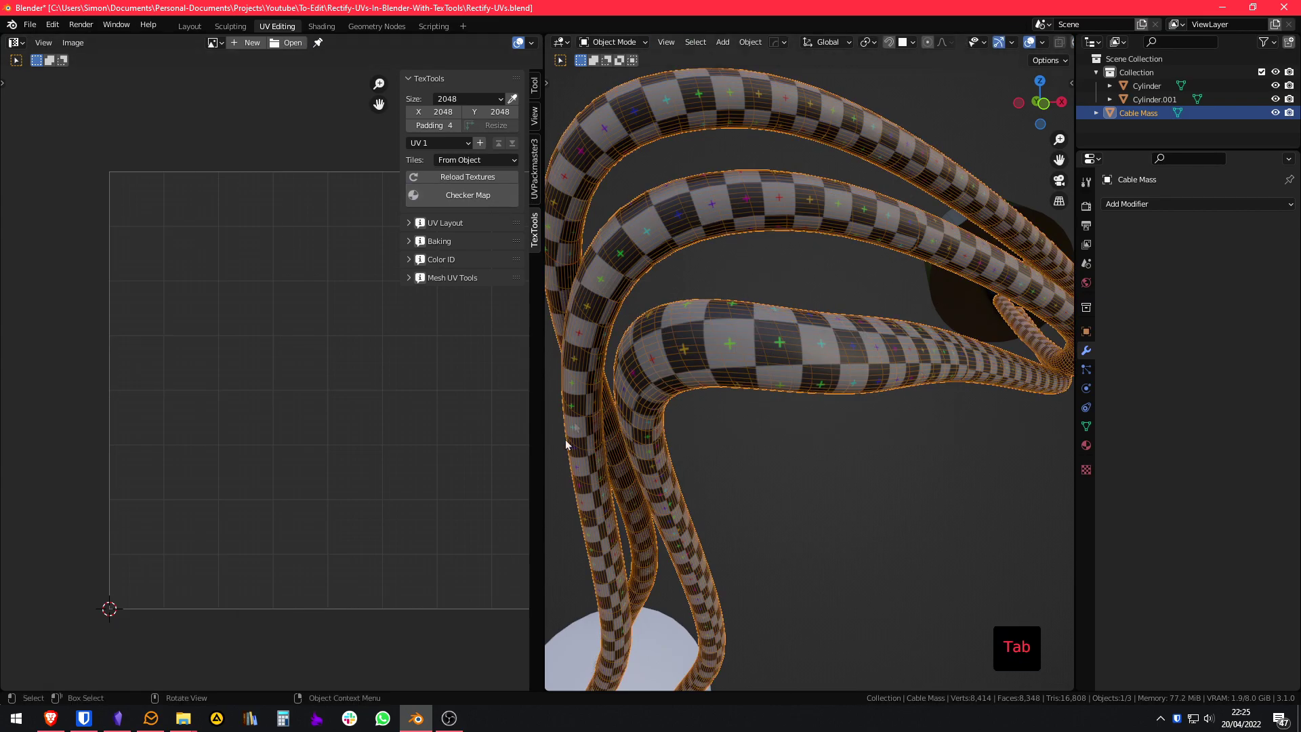
pyautogui.moveTo(737, 237)
pyautogui.mouseDown(button='middle')
pyautogui.moveTo(876, 225)
pyautogui.moveTo(750, 263)
pyautogui.mouseUp(button='middle')
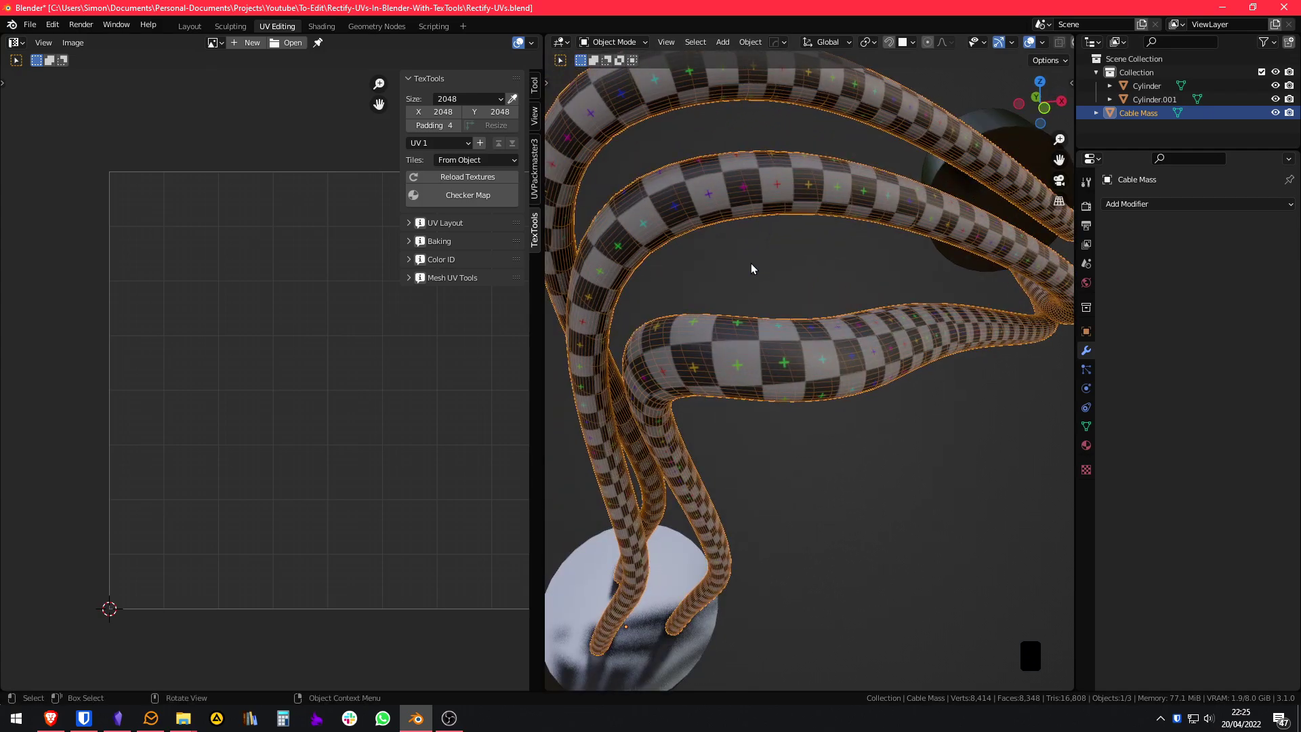
# Step: Cycle the test texture back to the black-and-white checker and re-enter Edit Mode
pyautogui.click(498, 199)
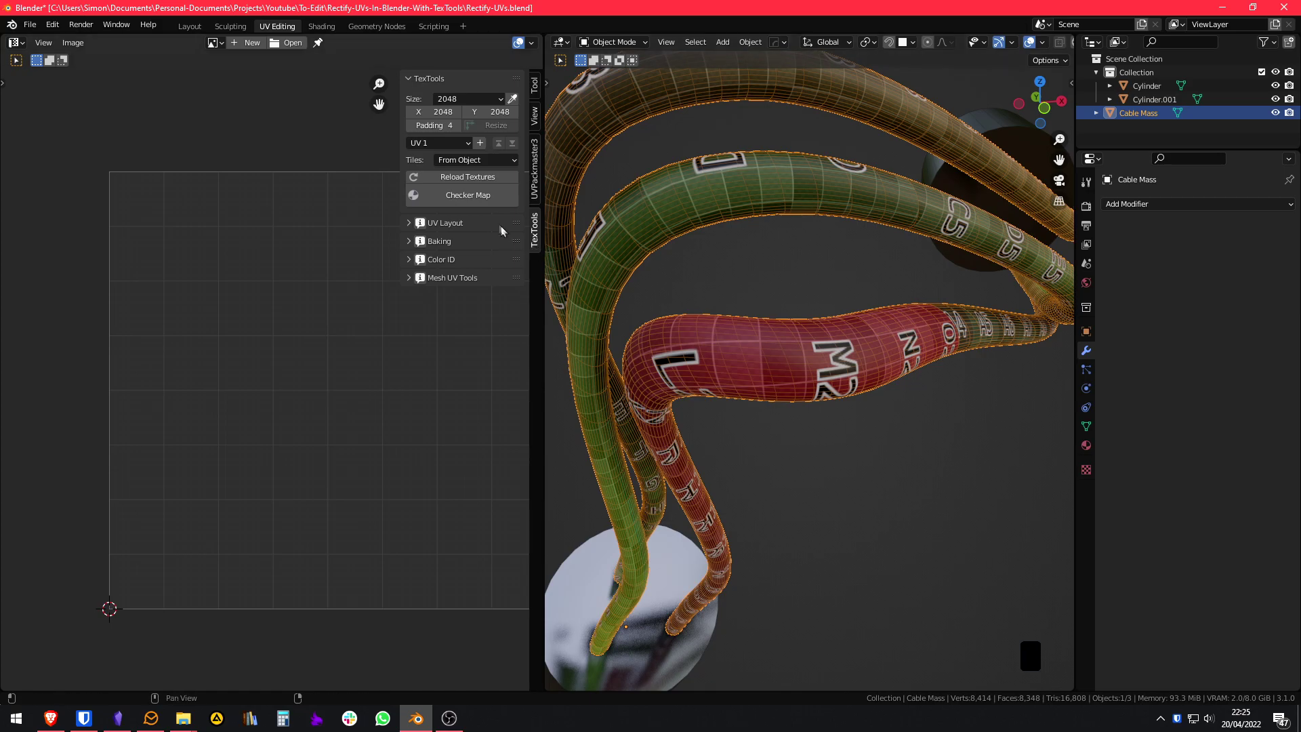
pyautogui.click(487, 195)
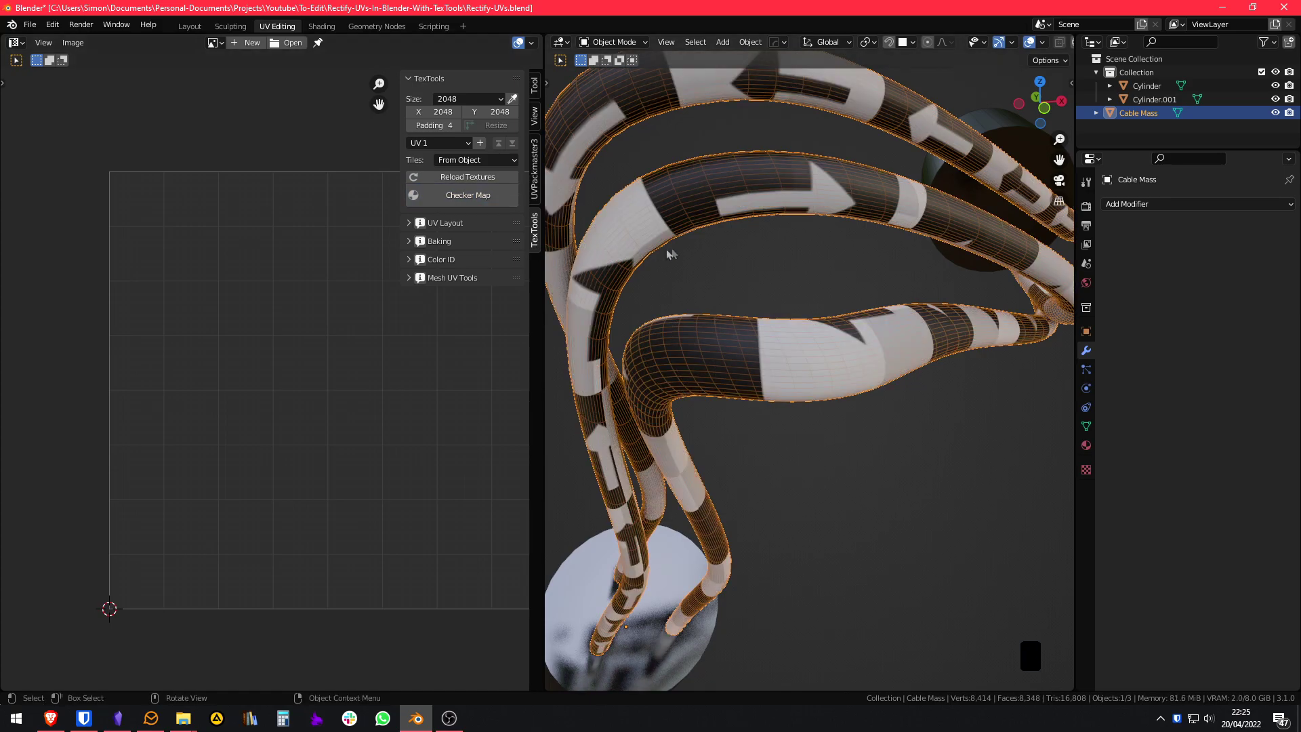
pyautogui.click(477, 196)
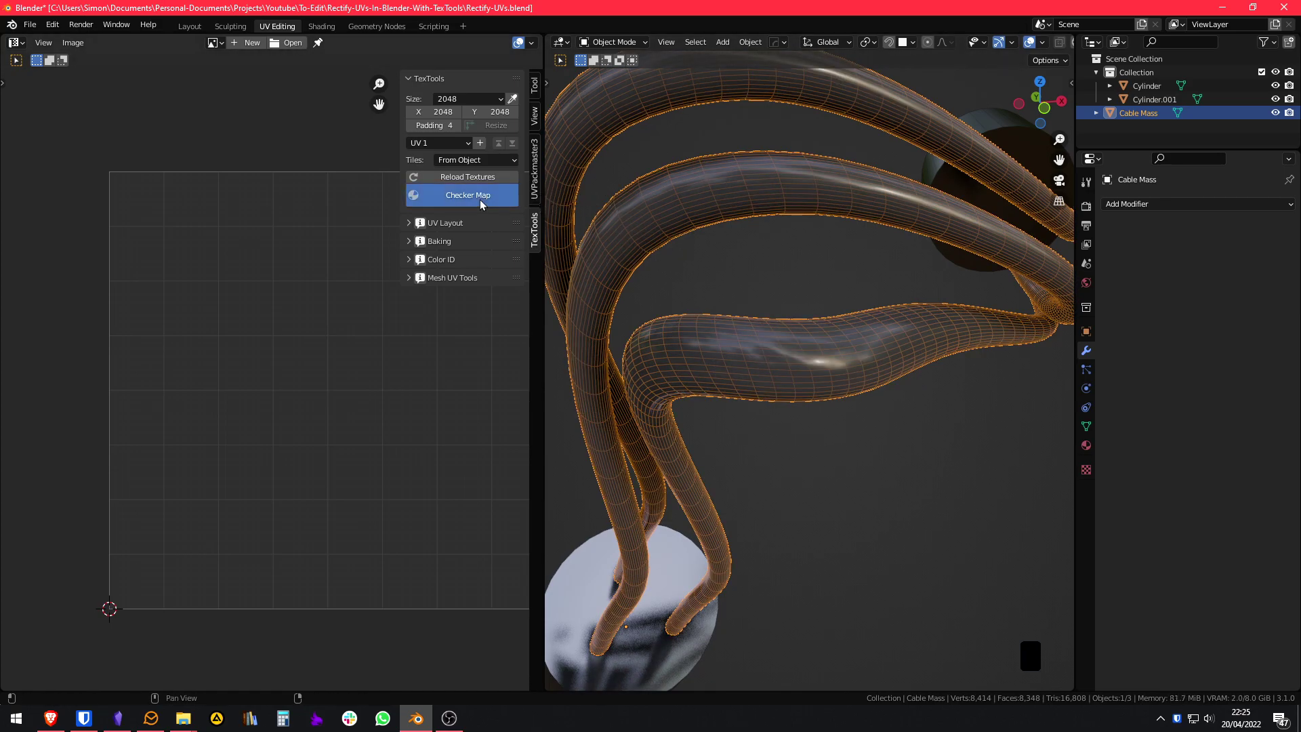
pyautogui.click(479, 196)
pyautogui.scroll(-5, 681, 358)
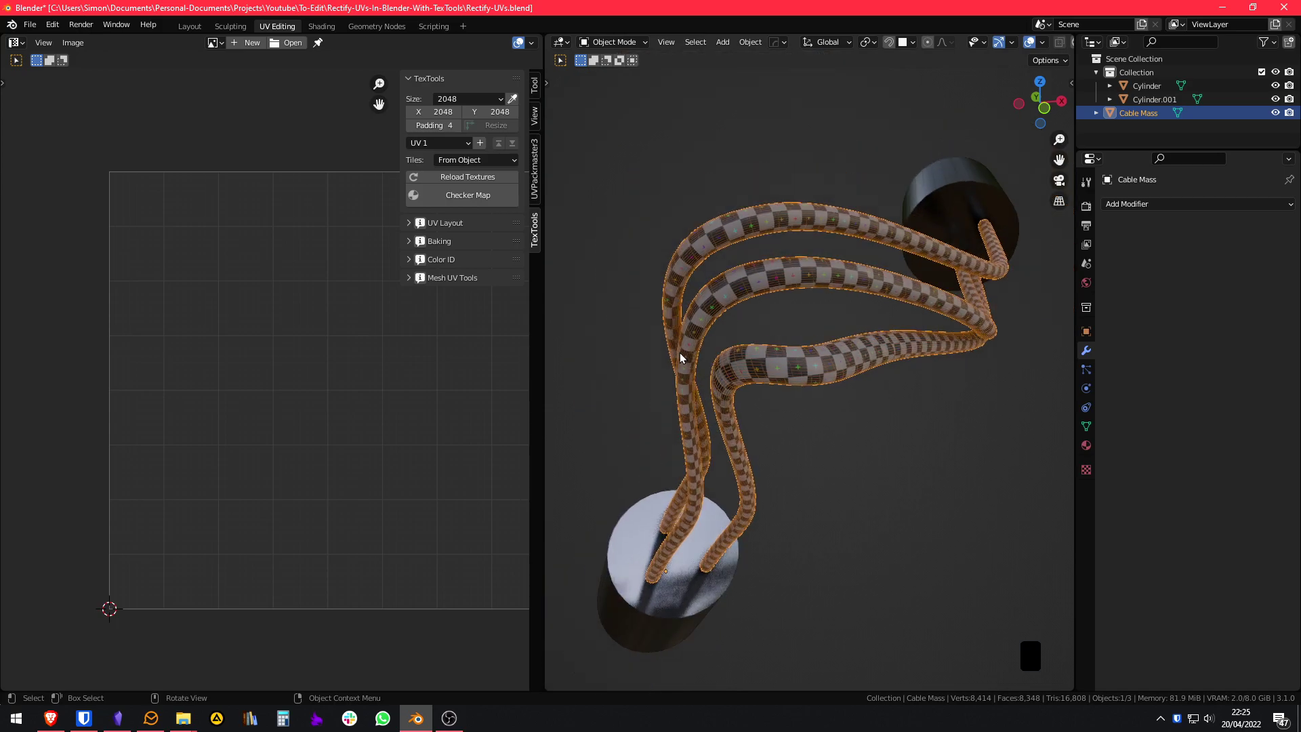
pyautogui.press('Tab')
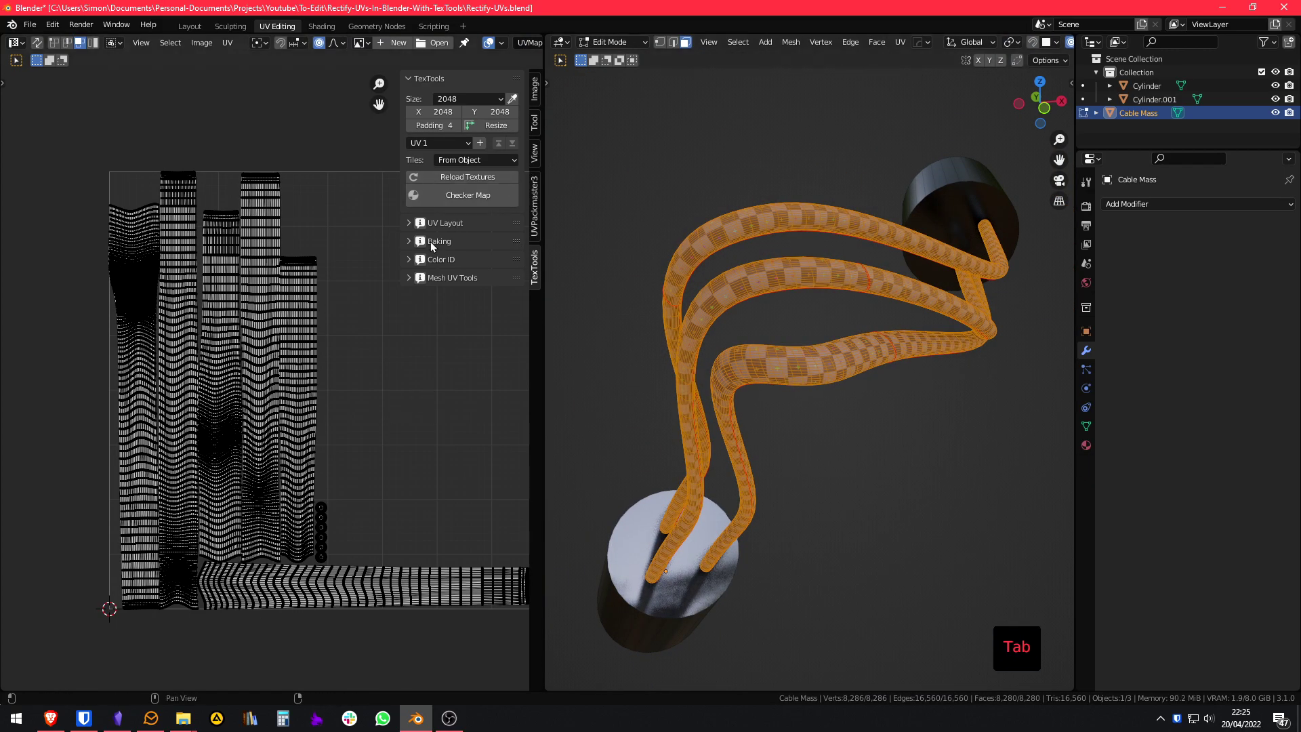
# Step: Expand the TexTools UV Layout tools and turn UV Sync Selection off
pyautogui.click(444, 223)
pyautogui.click(38, 43)
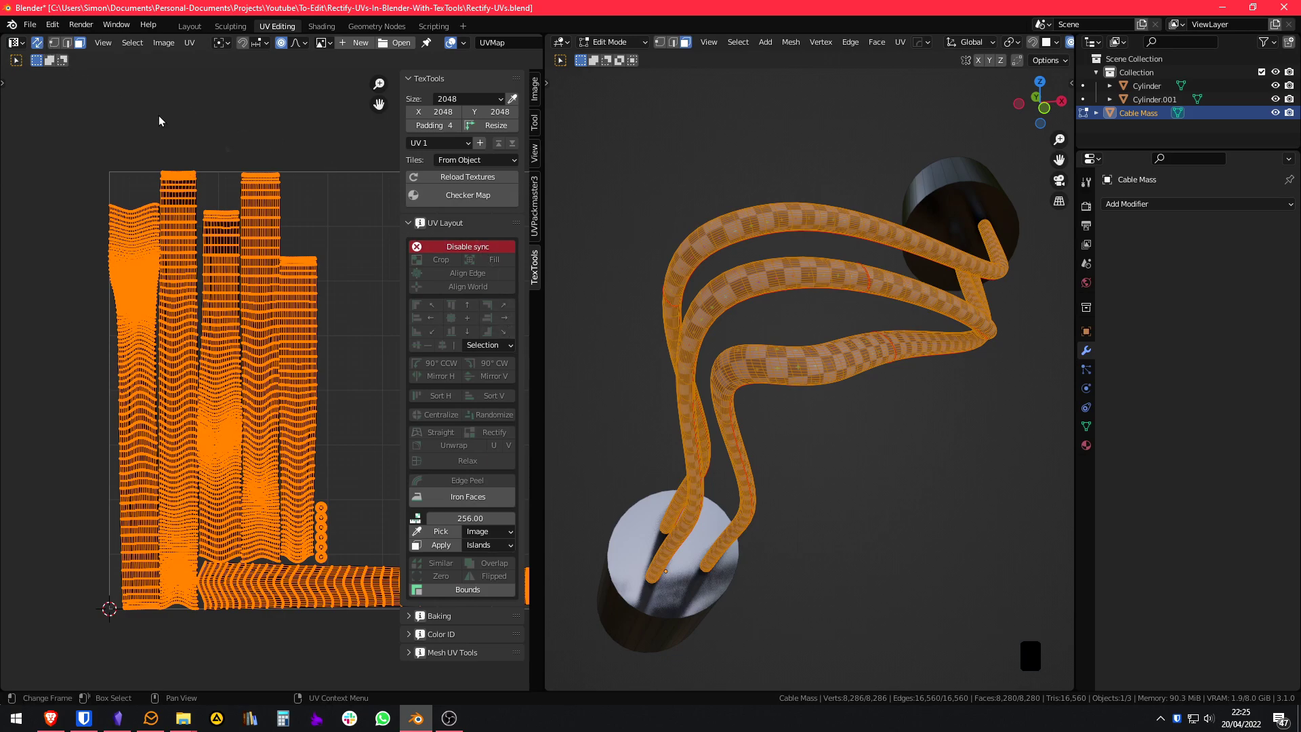
pyautogui.click(498, 249)
pyautogui.moveTo(349, 378); pyautogui.dragTo(311, 261, button='middle')
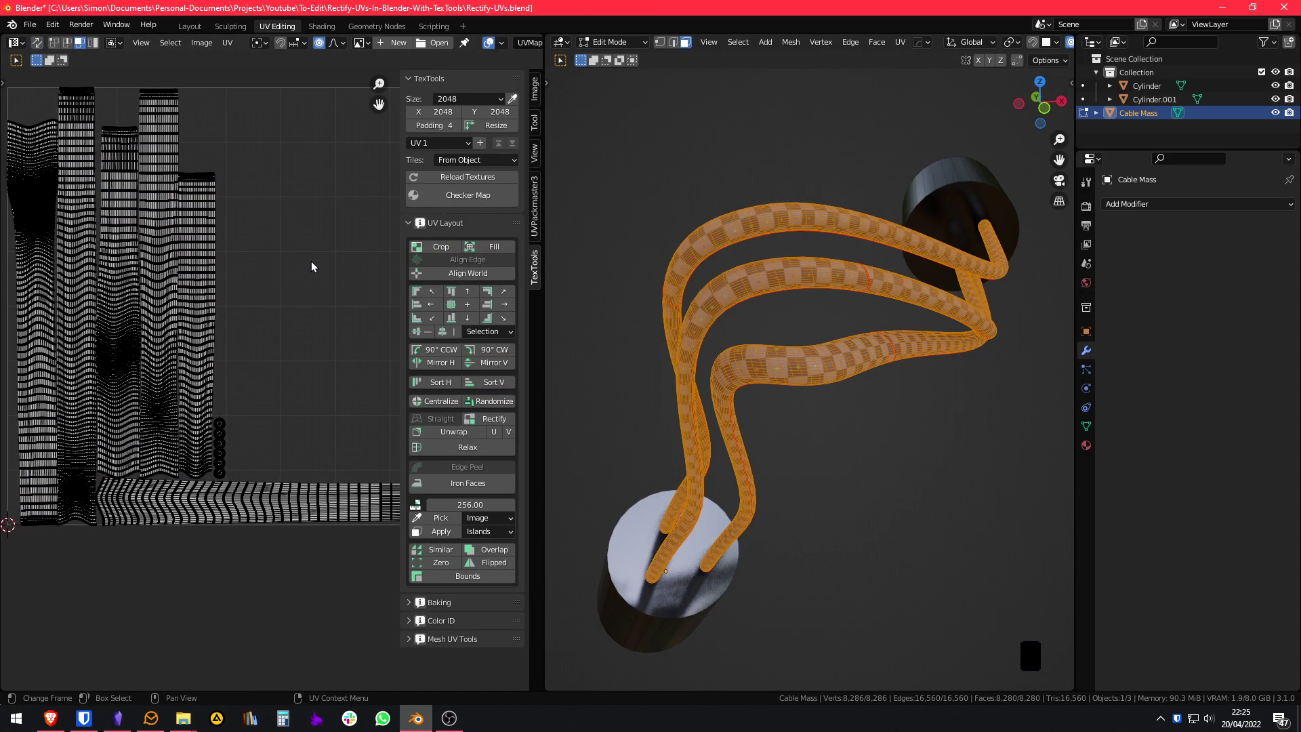
pyautogui.click(847, 453)
# Step: Select the cable's UV islands and Rectify them into rectangular quad strips
pyautogui.press('a')
pyautogui.press('l')
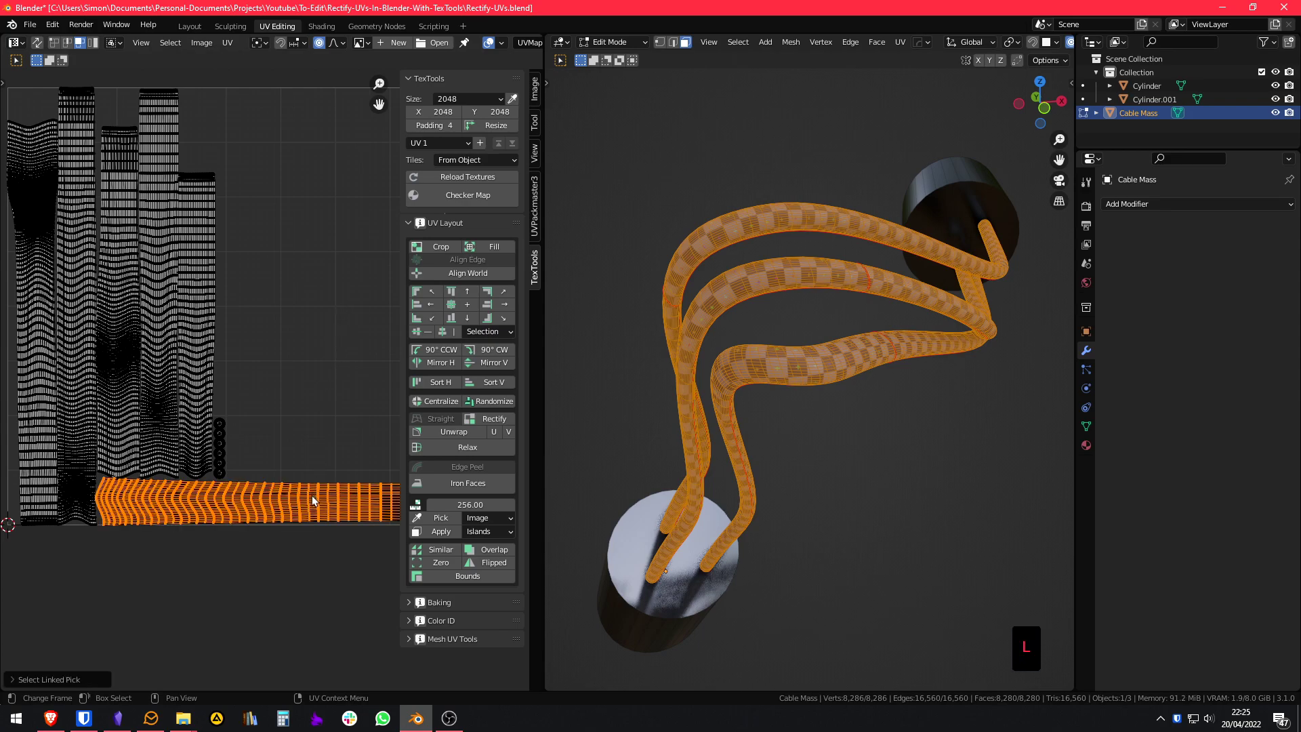
pyautogui.scroll(3, 300, 532)
pyautogui.scroll(-3, 299, 363)
pyautogui.press('l')
pyautogui.press('l')
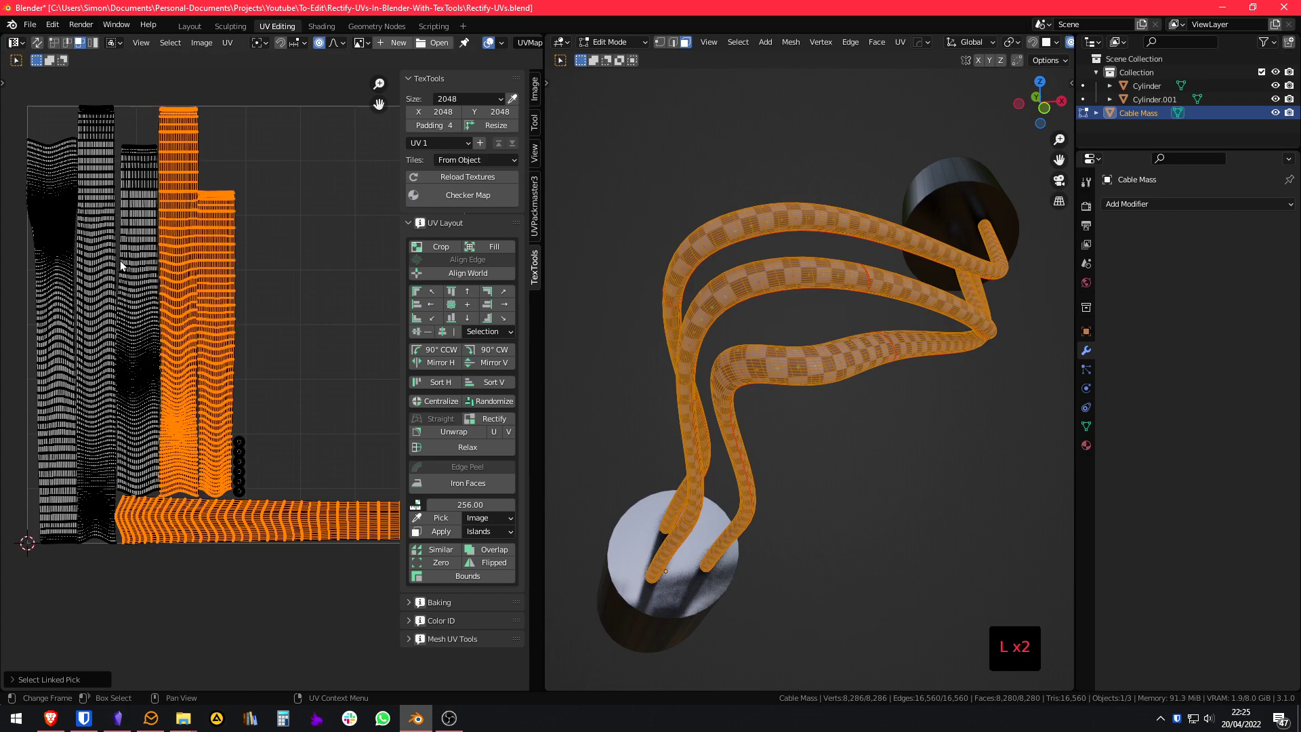
pyautogui.press('l')
pyautogui.press('l')
pyautogui.press('l')
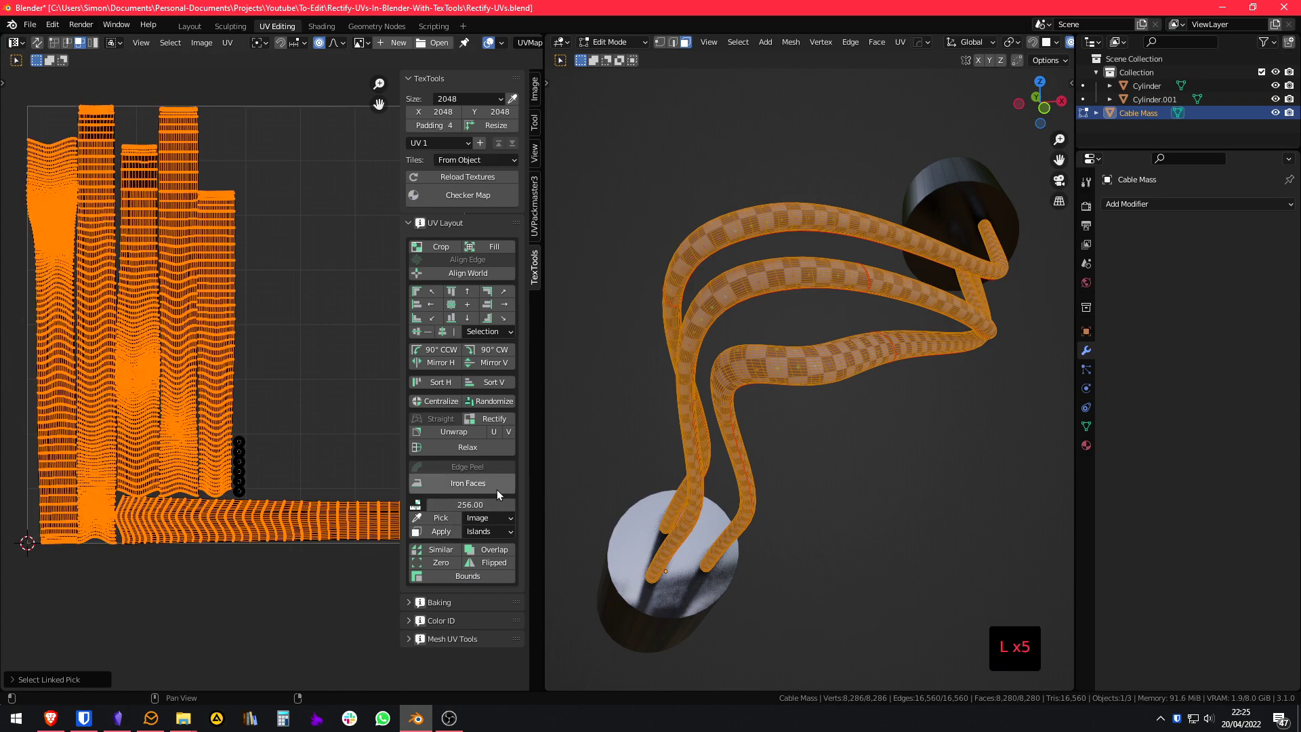
pyautogui.click(487, 425)
# Step: Inspect the rectified islands in the enlarged UV editor, then select them all
pyautogui.hotkey('alt', 'a')
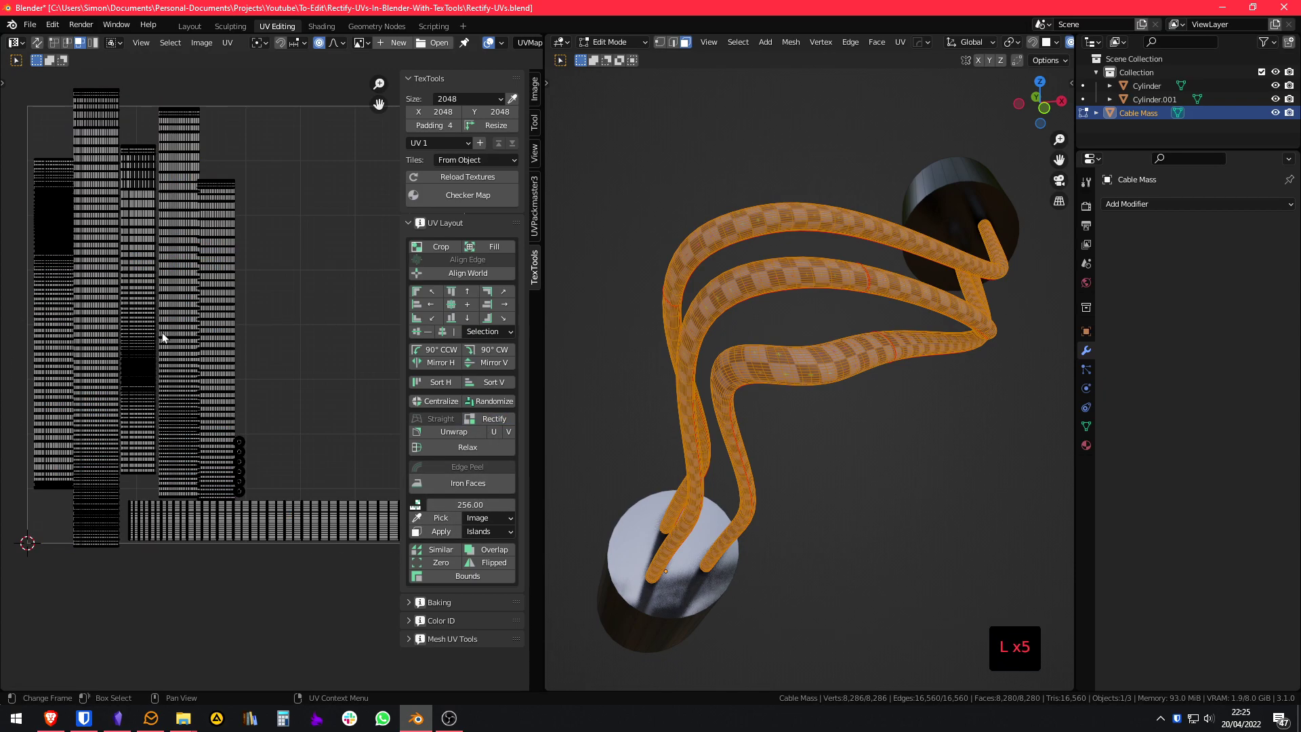
pyautogui.hotkey('ctrl', 'space')
pyautogui.scroll(4, 504, 374)
pyautogui.scroll(-5, 705, 305)
pyautogui.hotkey('ctrl', 'space')
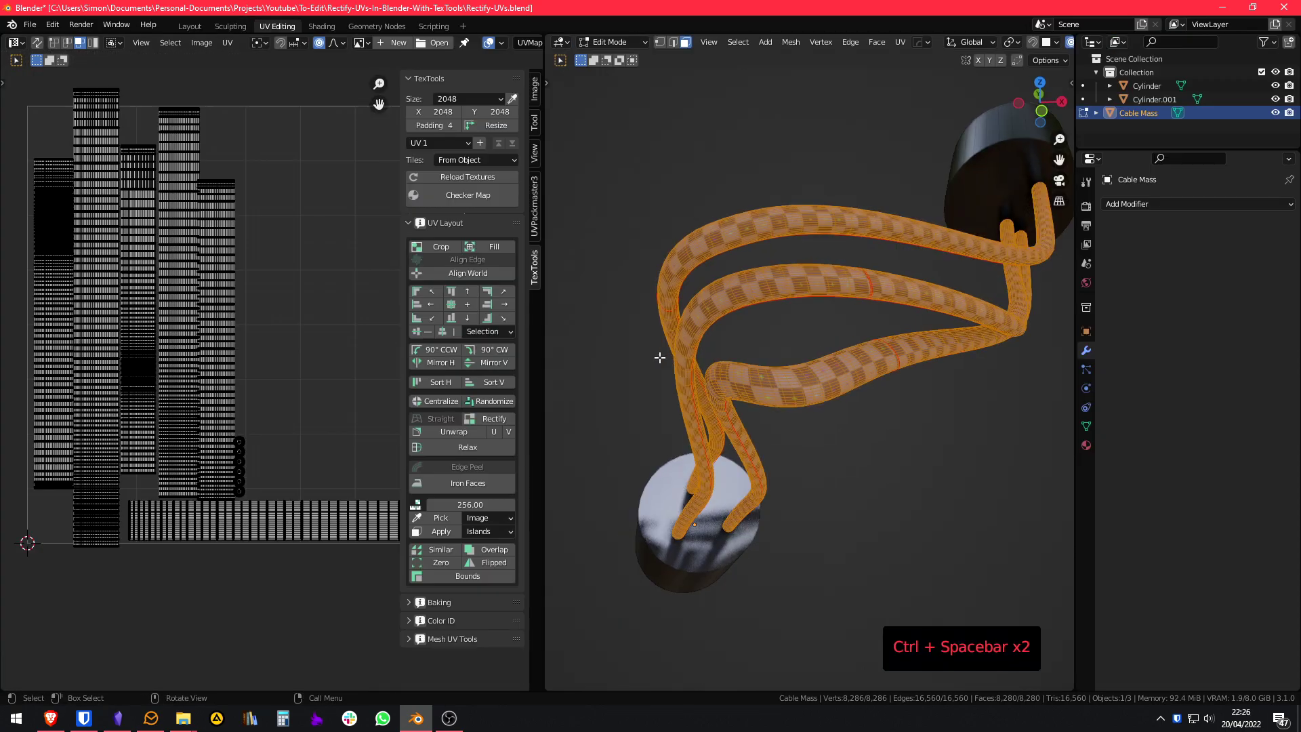
pyautogui.press('a')
pyautogui.click(535, 123)
# Step: Pack the UV islands into the tile with UVPackmaster3 and dismiss the summary
pyautogui.click(535, 267)
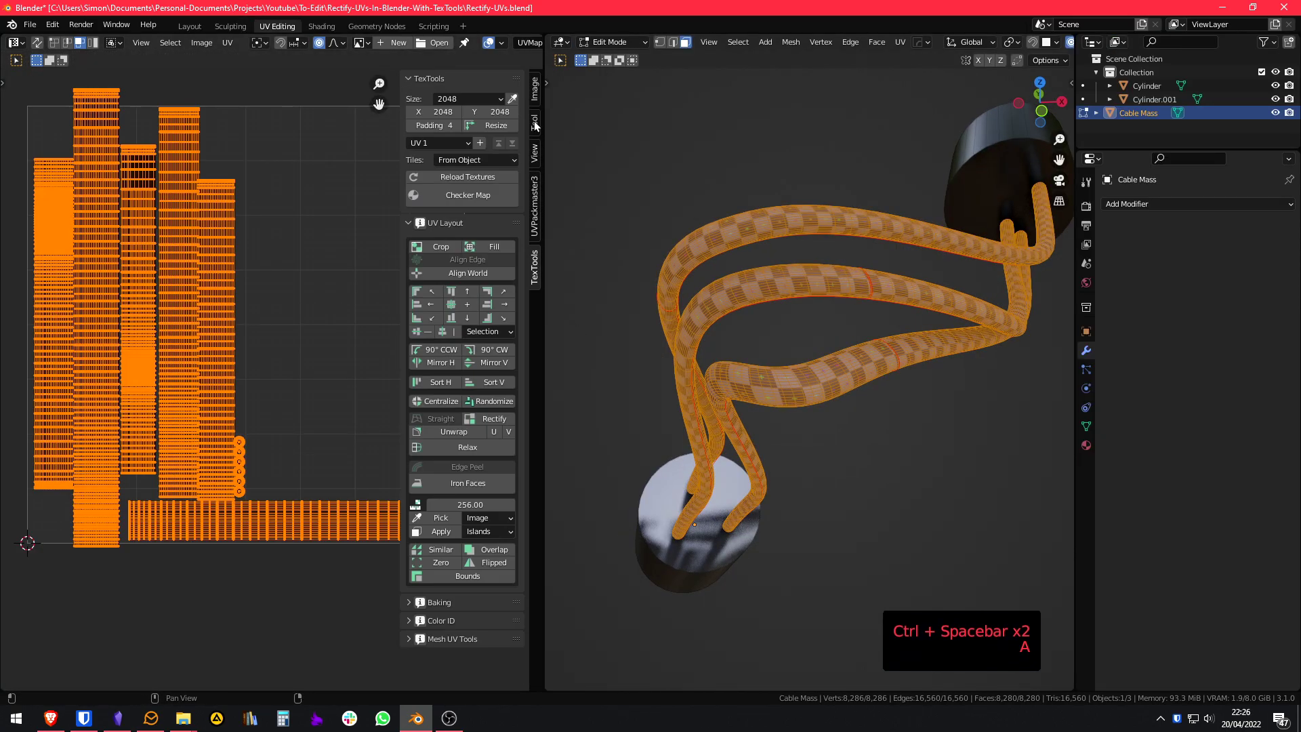
pyautogui.click(536, 209)
pyautogui.click(451, 155)
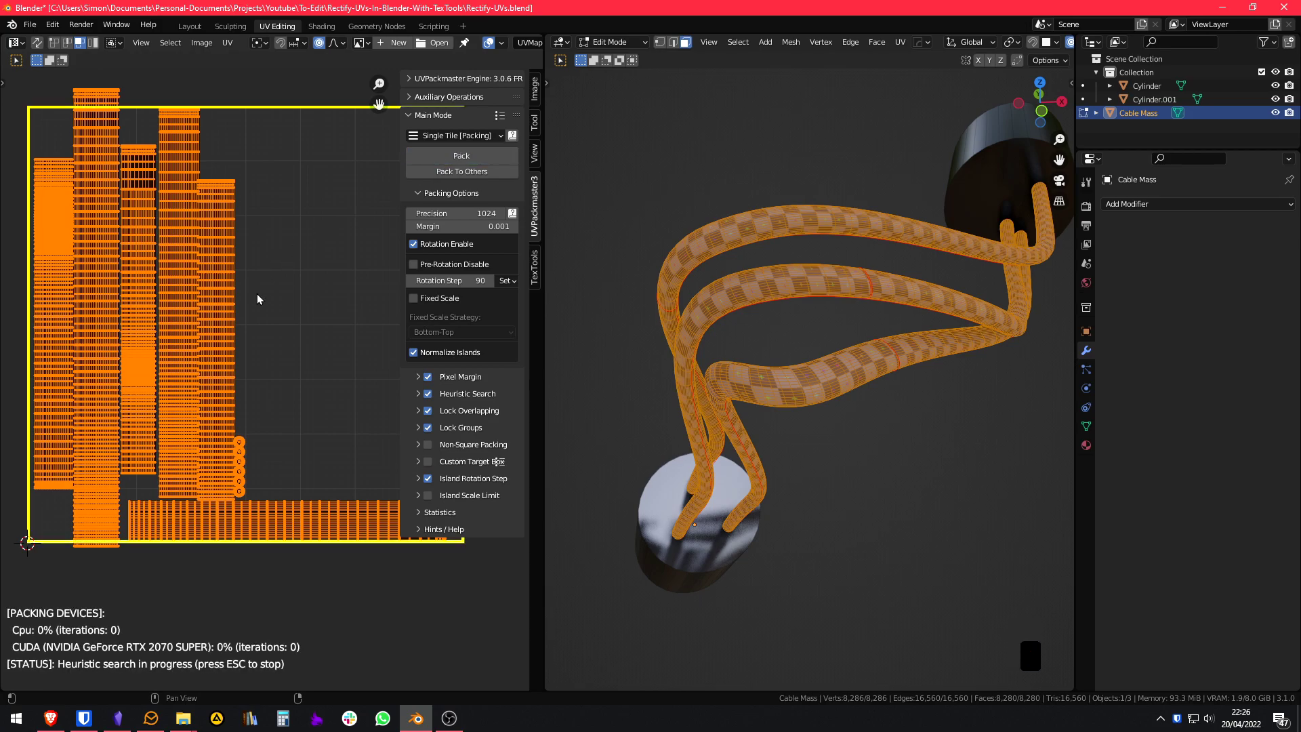
pyautogui.press('Escape')
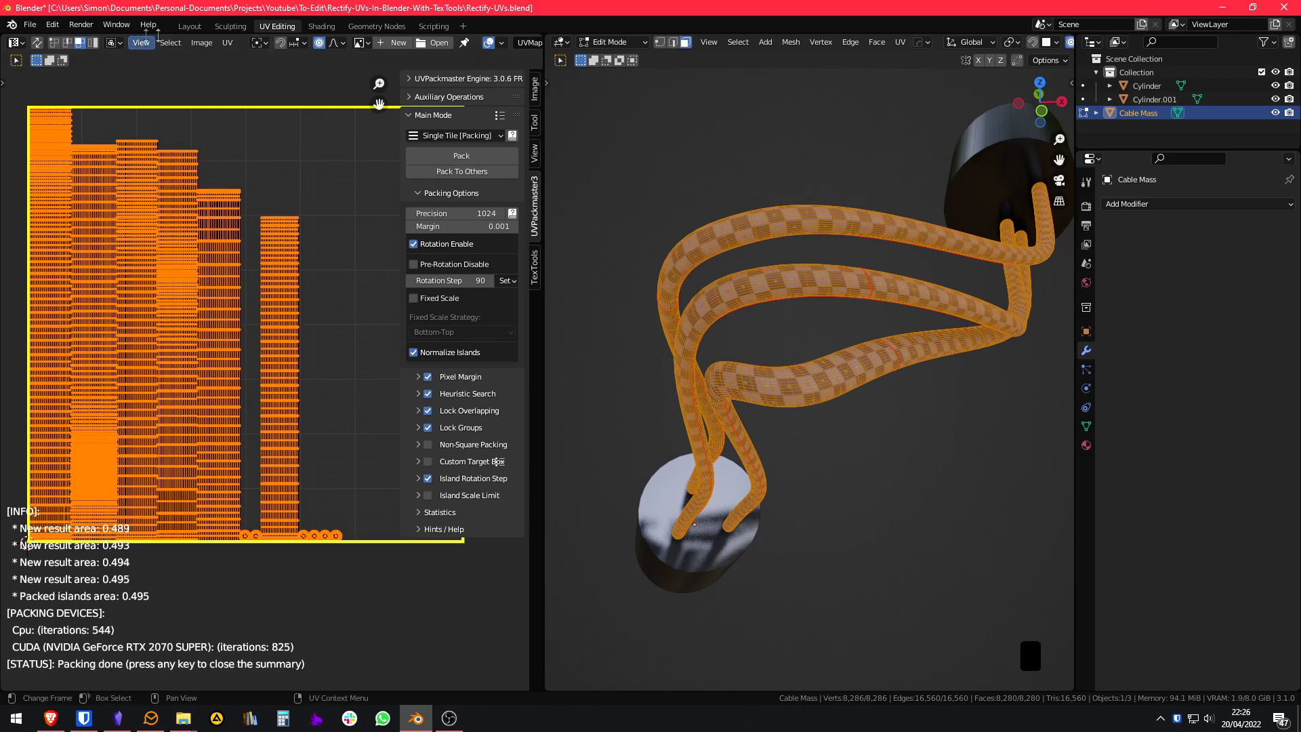
pyautogui.press('Escape')
# Step: Pack the islands again for a tight fit of roughly 0.49 area
pyautogui.click(228, 42)
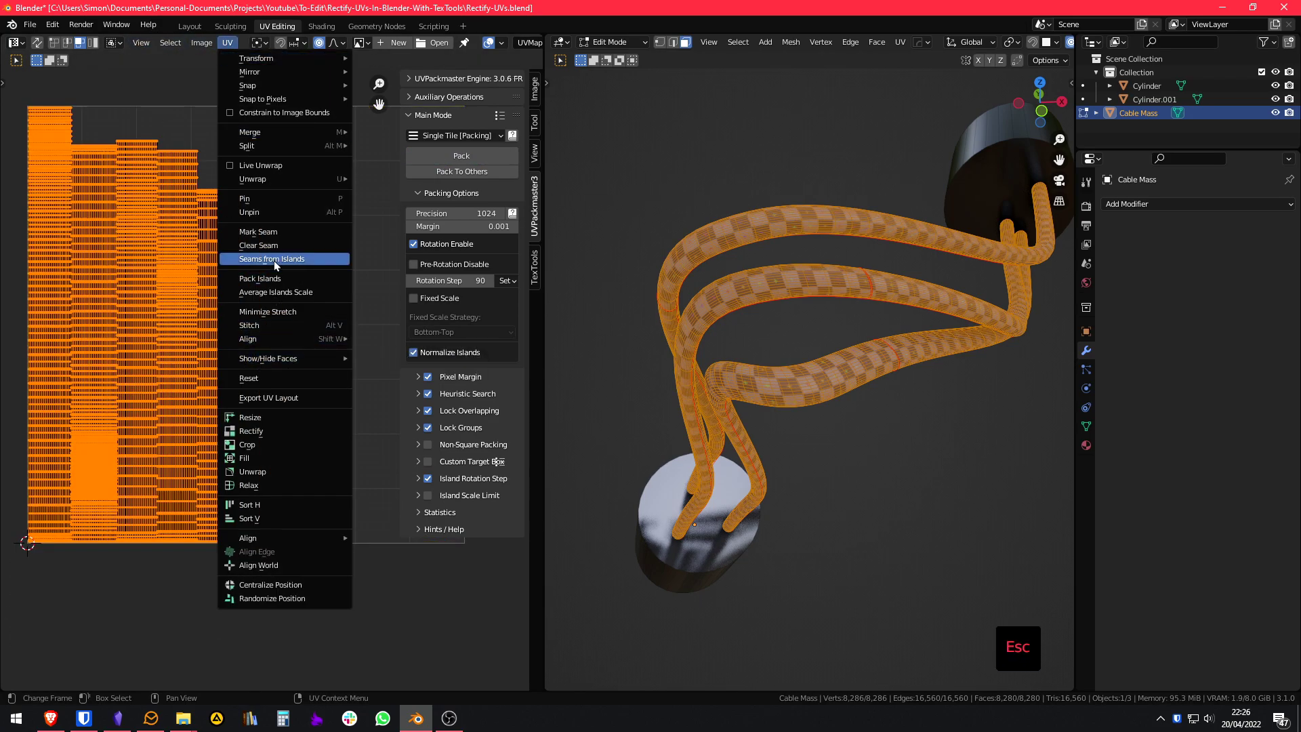
pyautogui.click(449, 171)
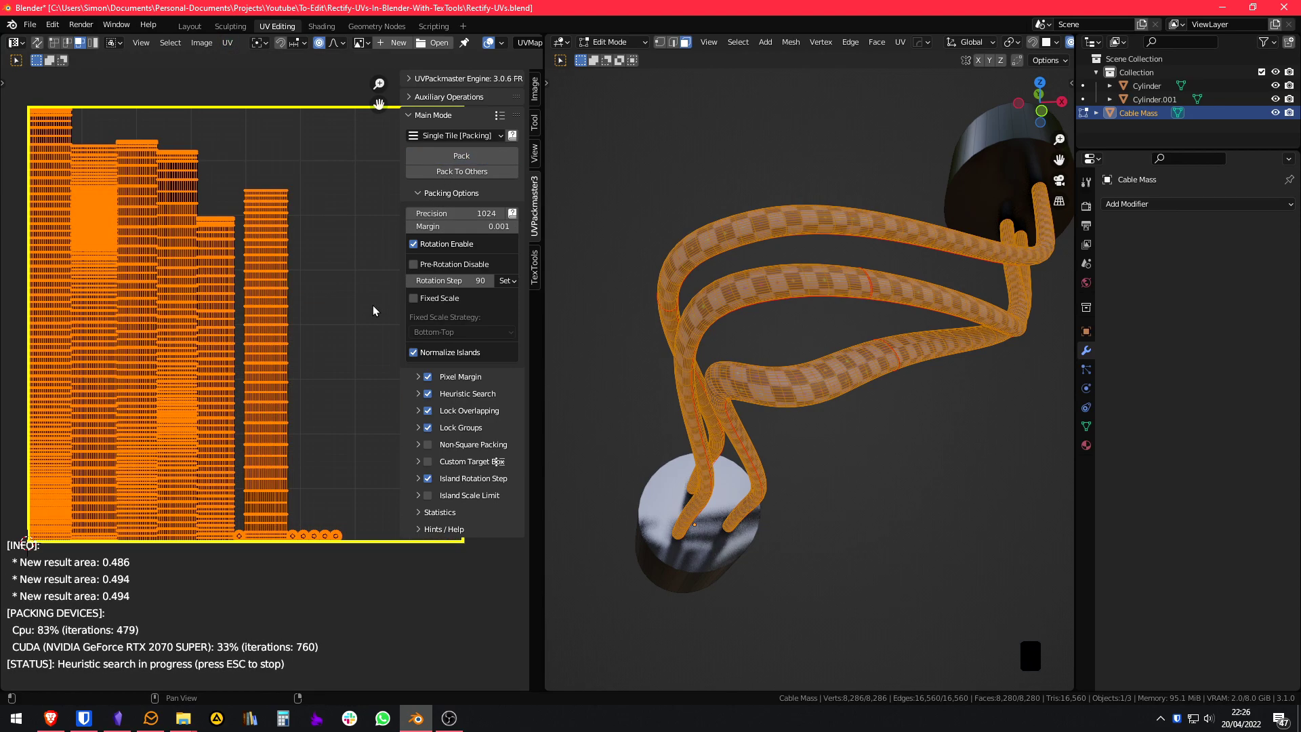
pyautogui.press('Escape')
# Step: Maximize the UV editor with the sidebar hidden and pan across the deselected packed cable islands
pyautogui.hotkey('ctrl', 'space')
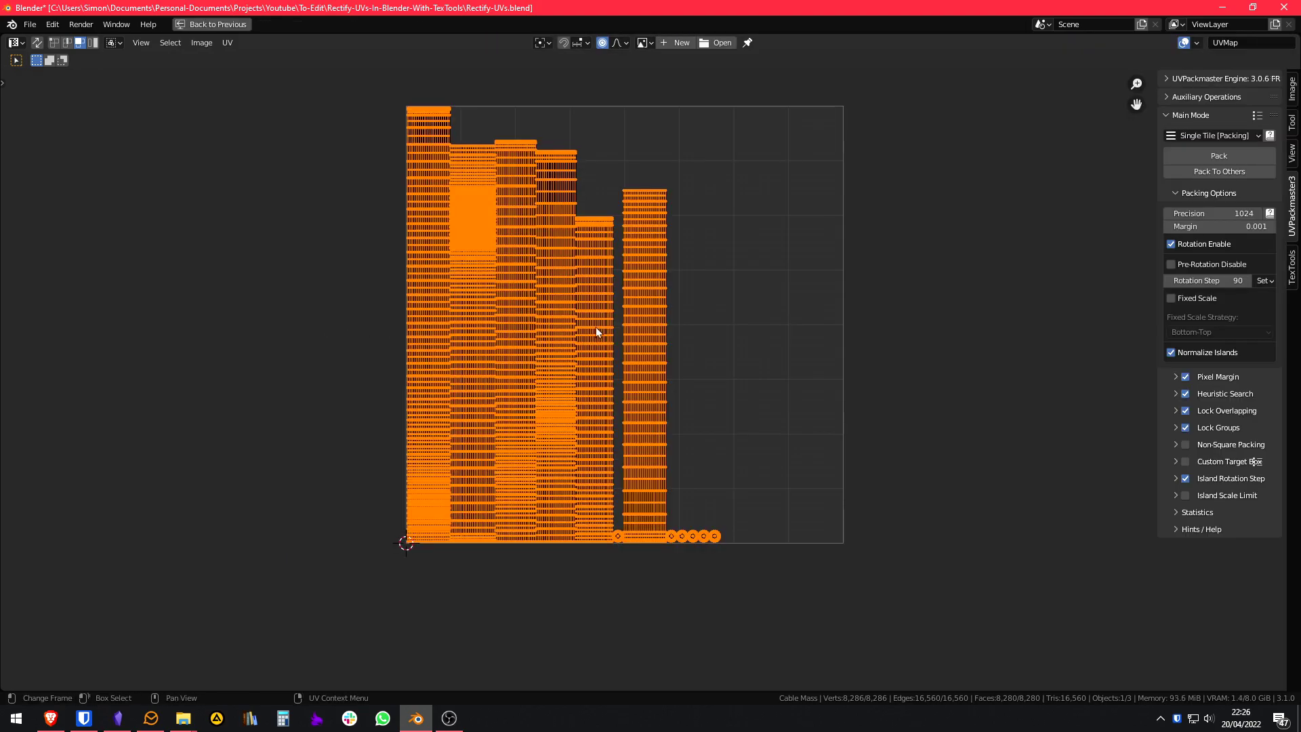
pyautogui.press('n')
pyautogui.scroll(5, 767, 370)
pyautogui.click(767, 370)
pyautogui.scroll(3, 581, 400)
pyautogui.scroll(-5, 572, 400)
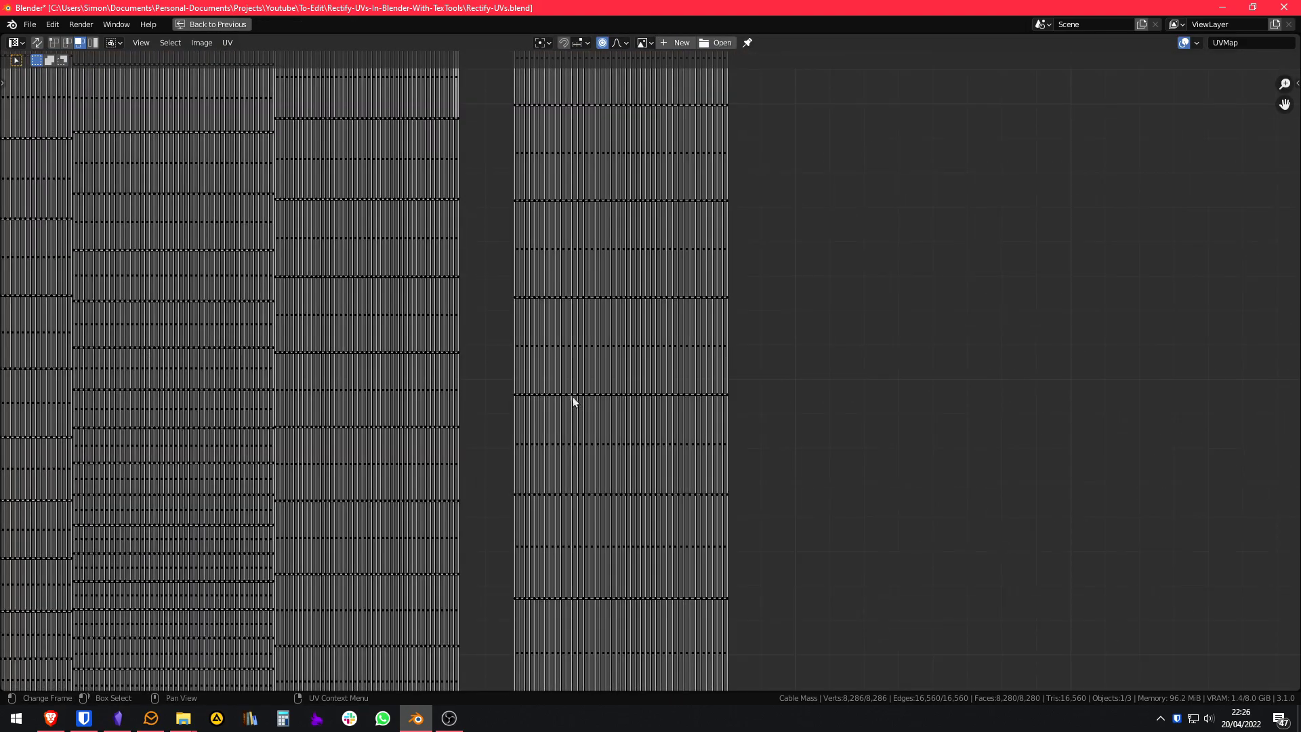
pyautogui.moveTo(572, 401); pyautogui.dragTo(826, 511, button='middle')
pyautogui.scroll(4, 689, 414)
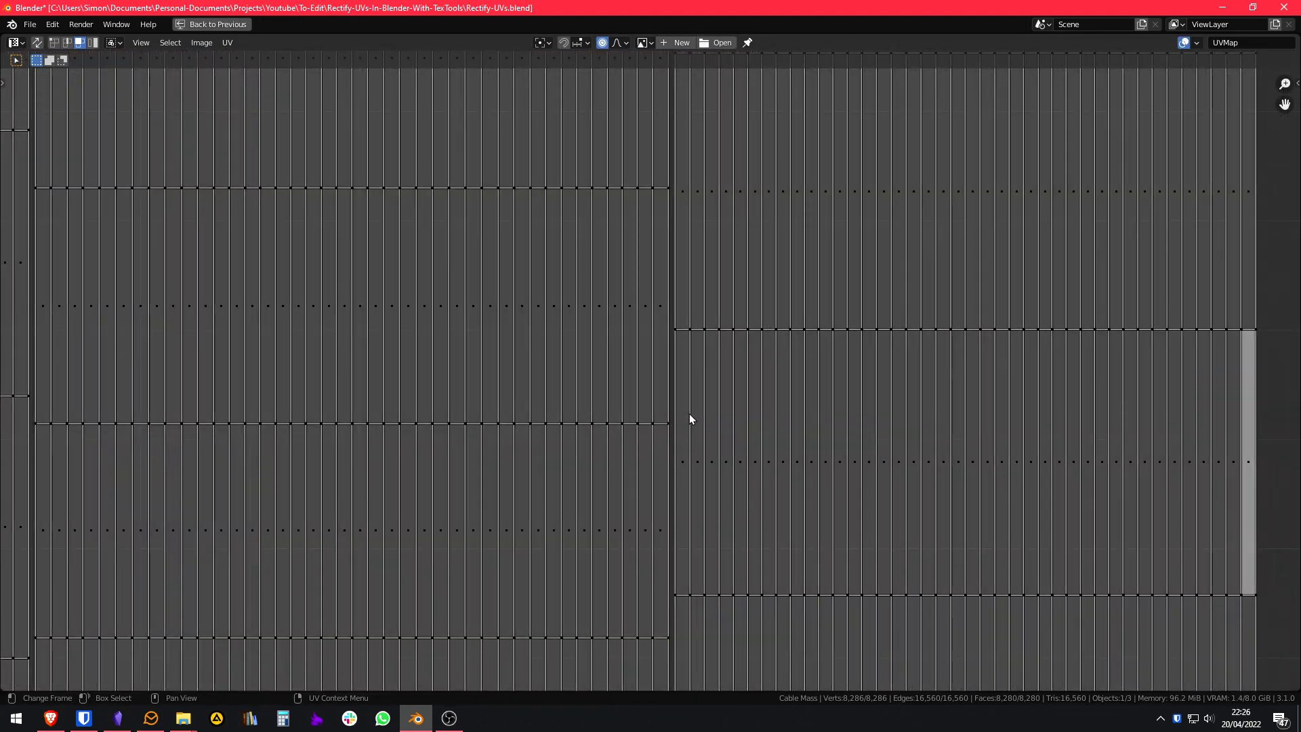
pyautogui.scroll(-7, 938, 389)
pyautogui.scroll(-2, 938, 389)
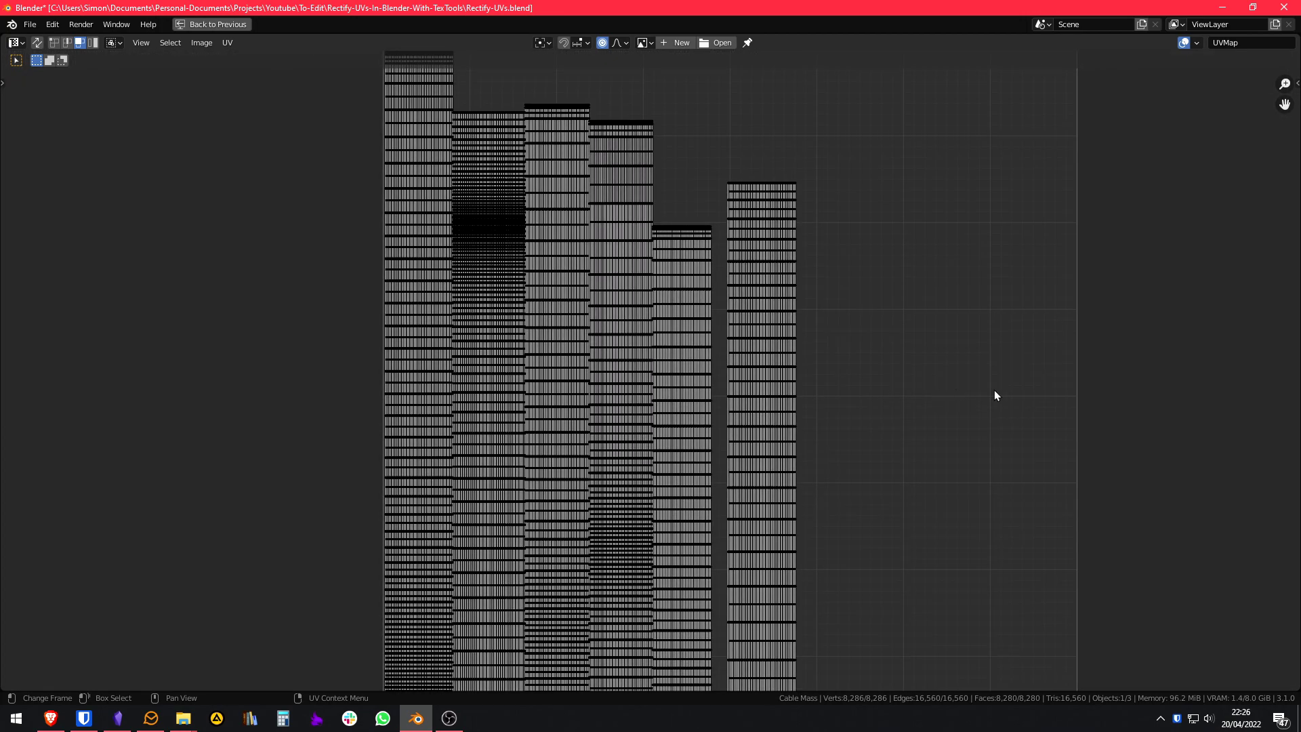